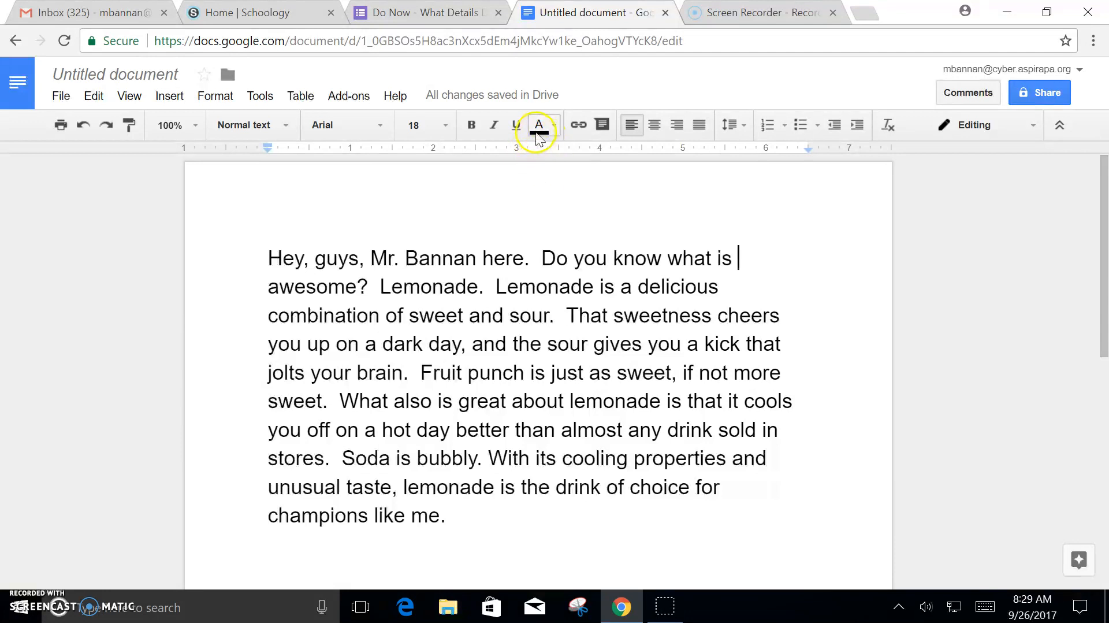
# Step: Show the Highlight colour swatches from the toolbar's Text color (A) button
pyautogui.click(537, 132)
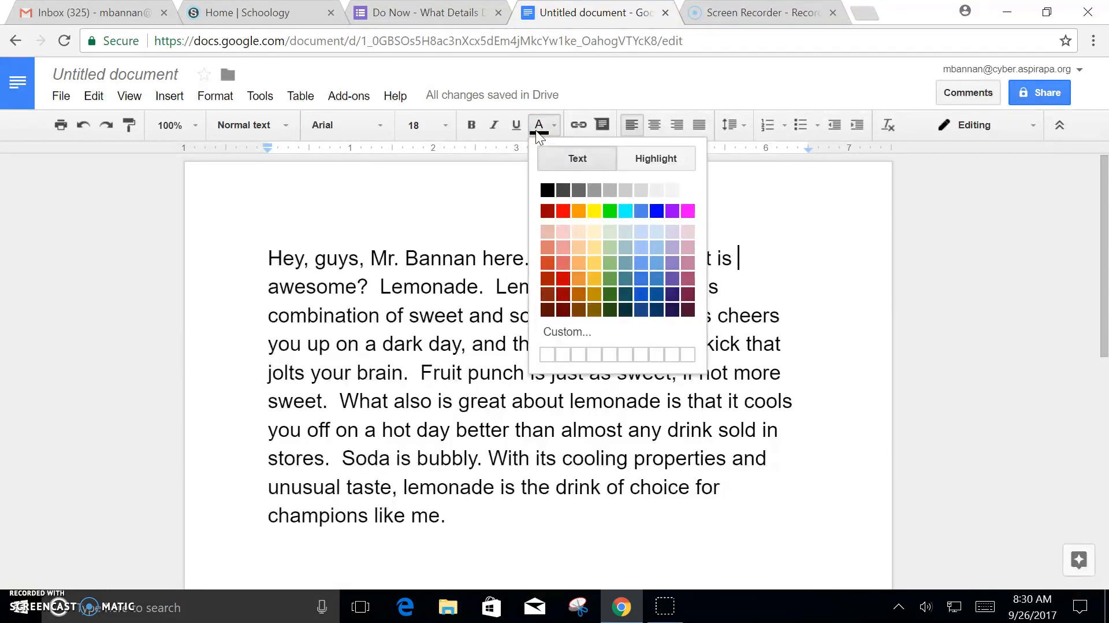
pyautogui.click(659, 162)
pyautogui.click(643, 163)
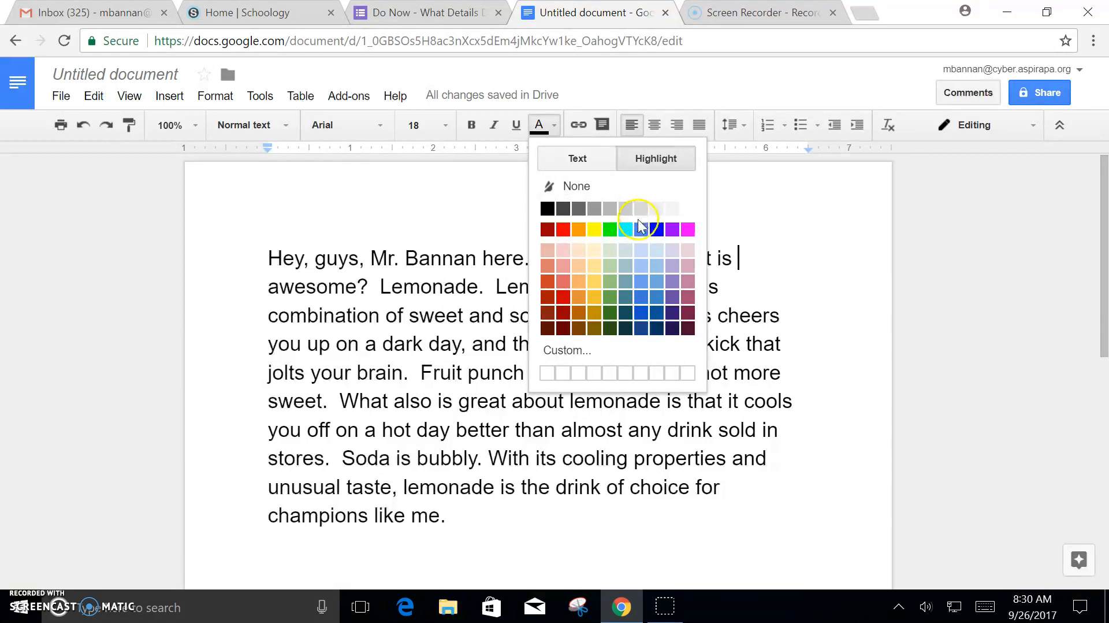
# Step: Highlight the opening sentences through 'Do you know what is awesome? Lemonade.' in light red 1
pyautogui.click(564, 266)
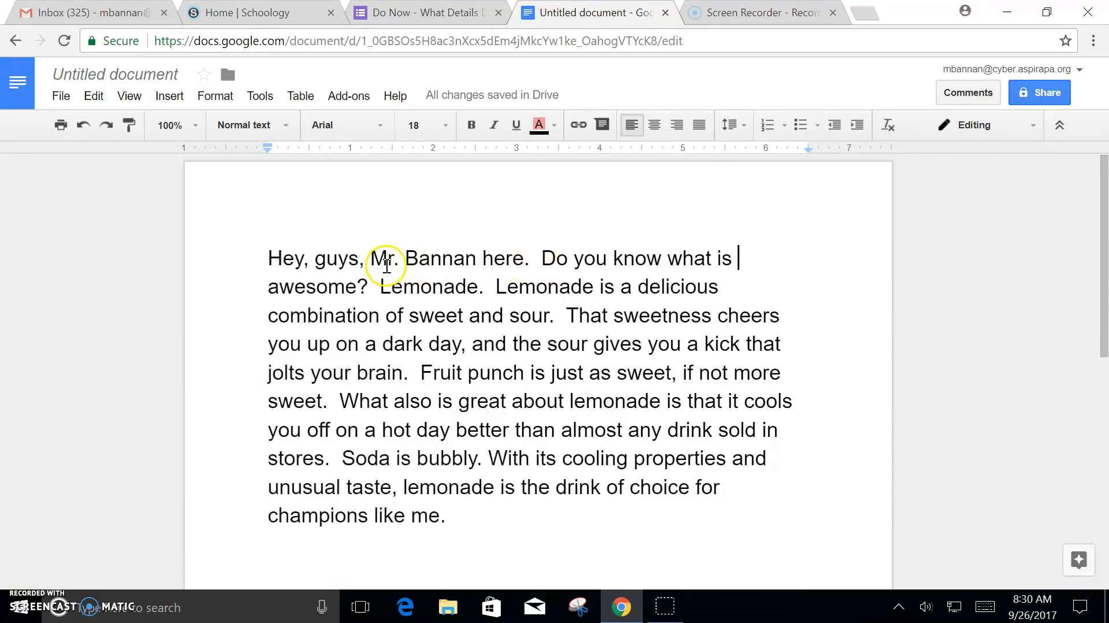
pyautogui.moveTo(367, 254); pyautogui.dragTo(490, 297)
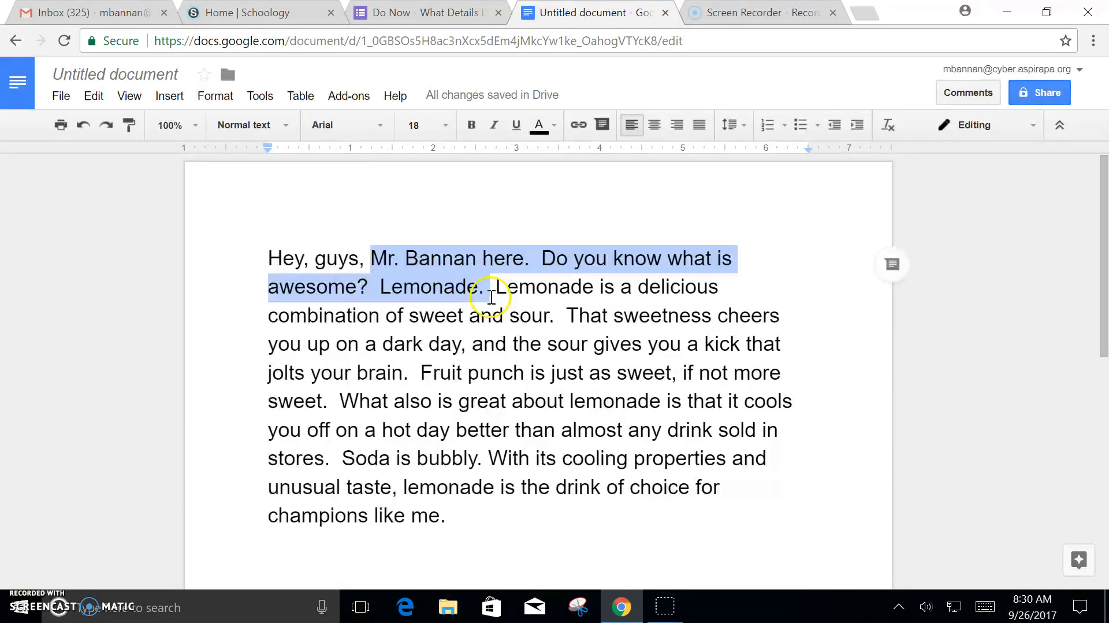
pyautogui.click(556, 126)
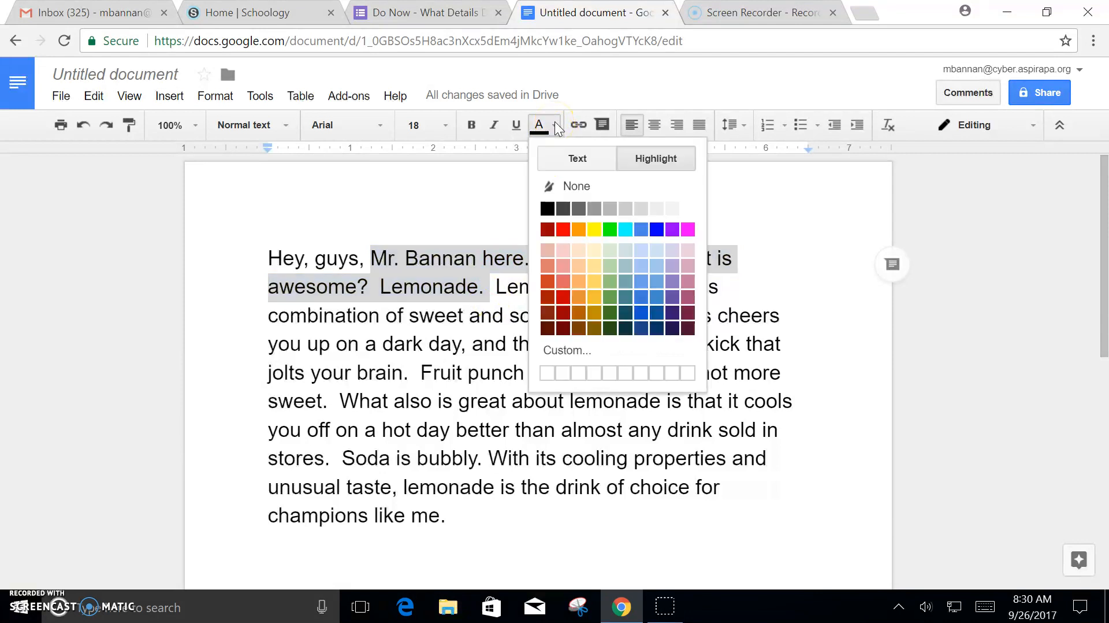
pyautogui.click(569, 281)
pyautogui.click(548, 267)
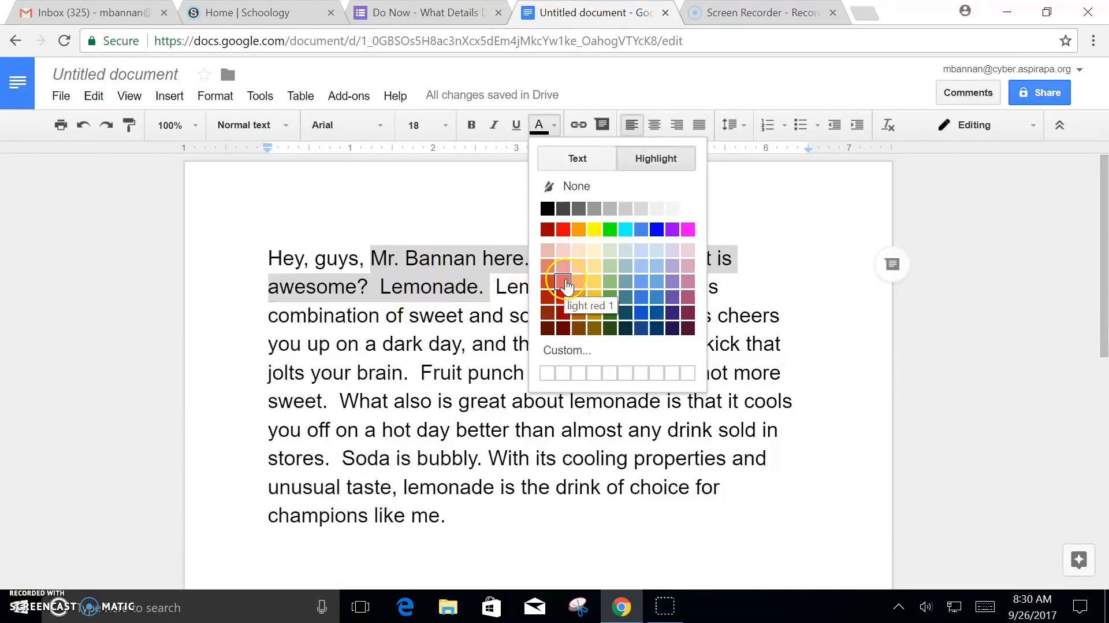
pyautogui.click(566, 283)
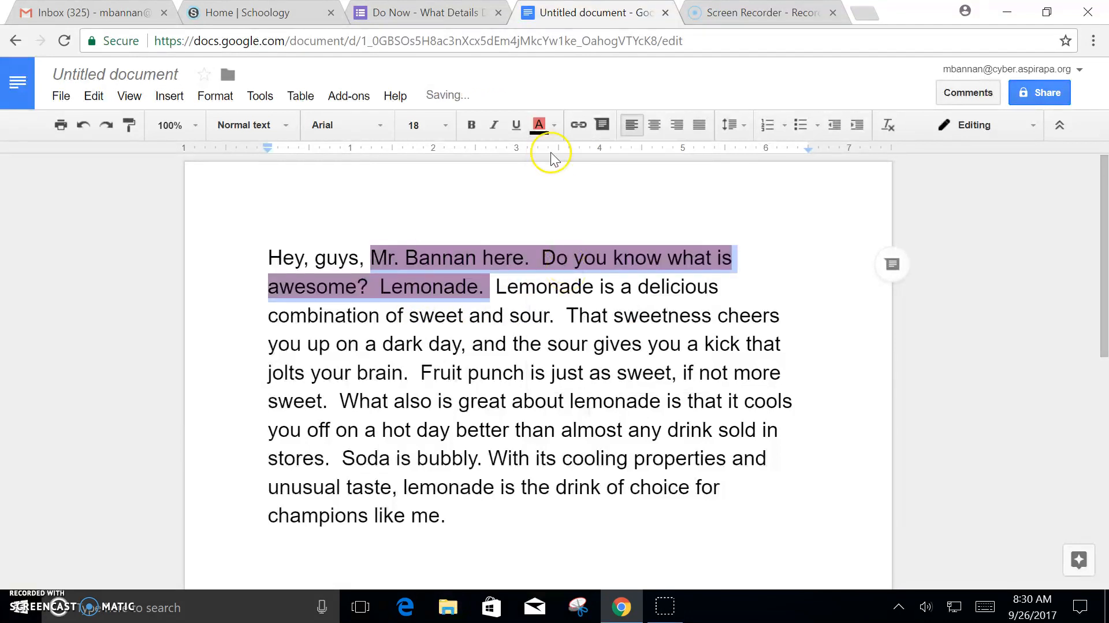
pyautogui.click(561, 196)
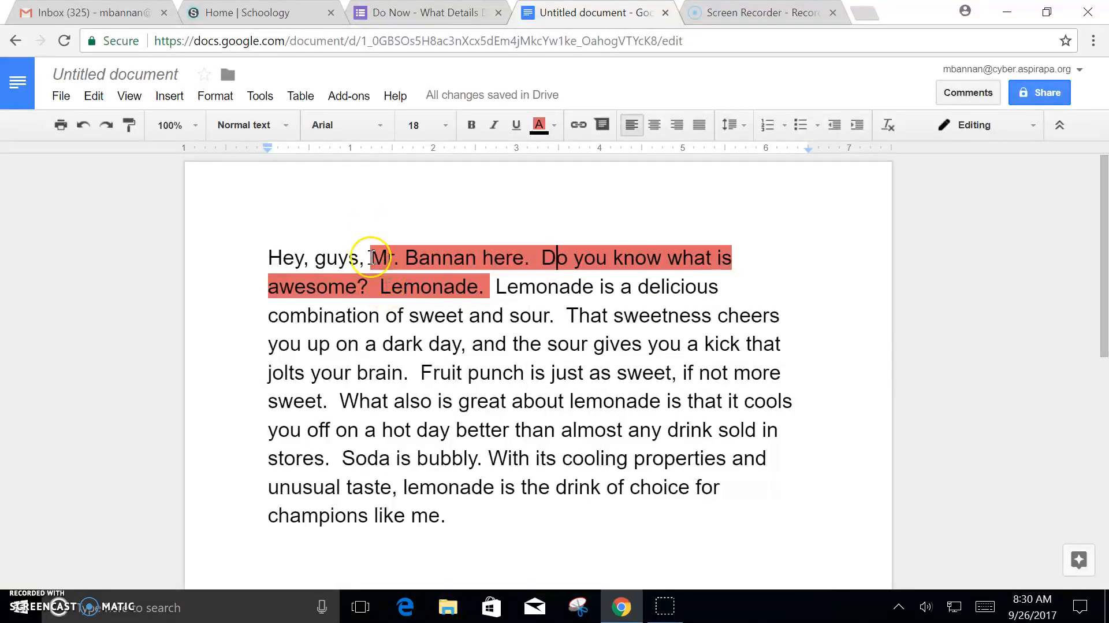
# Step: Clear that highlight and re-highlight the opening sentences in light red 2
pyautogui.moveTo(371, 256); pyautogui.dragTo(518, 289)
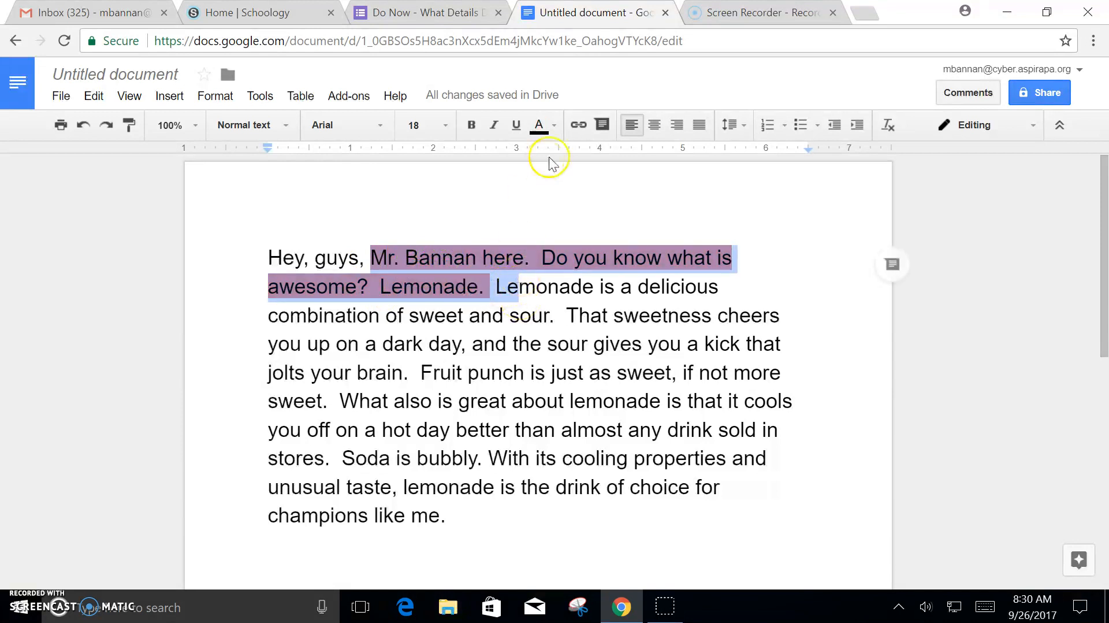
pyautogui.click(556, 126)
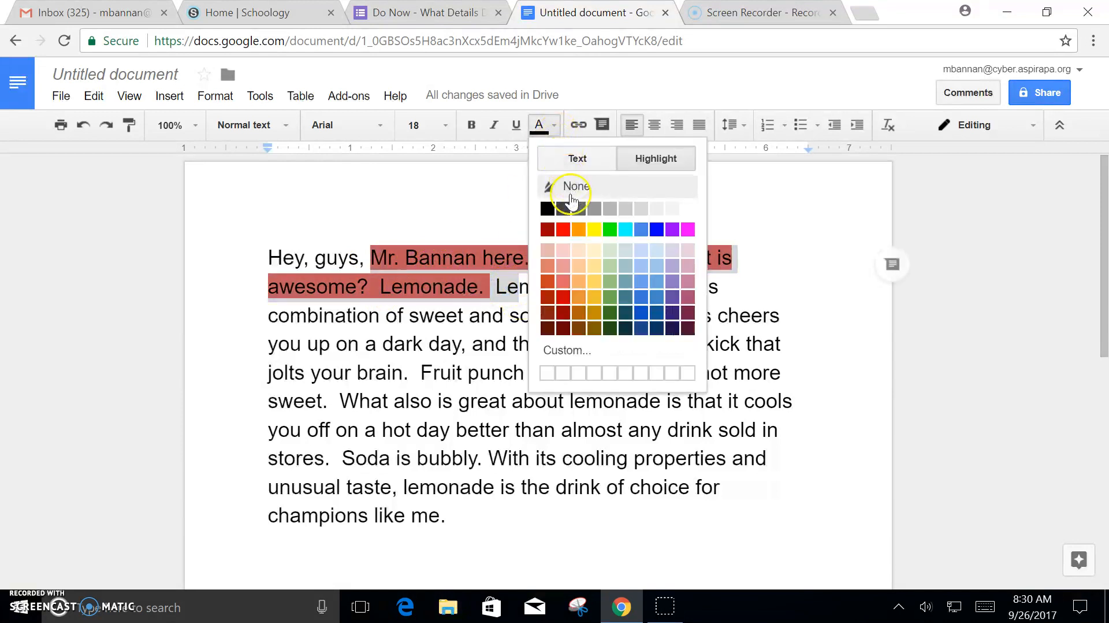
pyautogui.click(570, 188)
pyautogui.click(383, 211)
pyautogui.moveTo(371, 249); pyautogui.dragTo(485, 284)
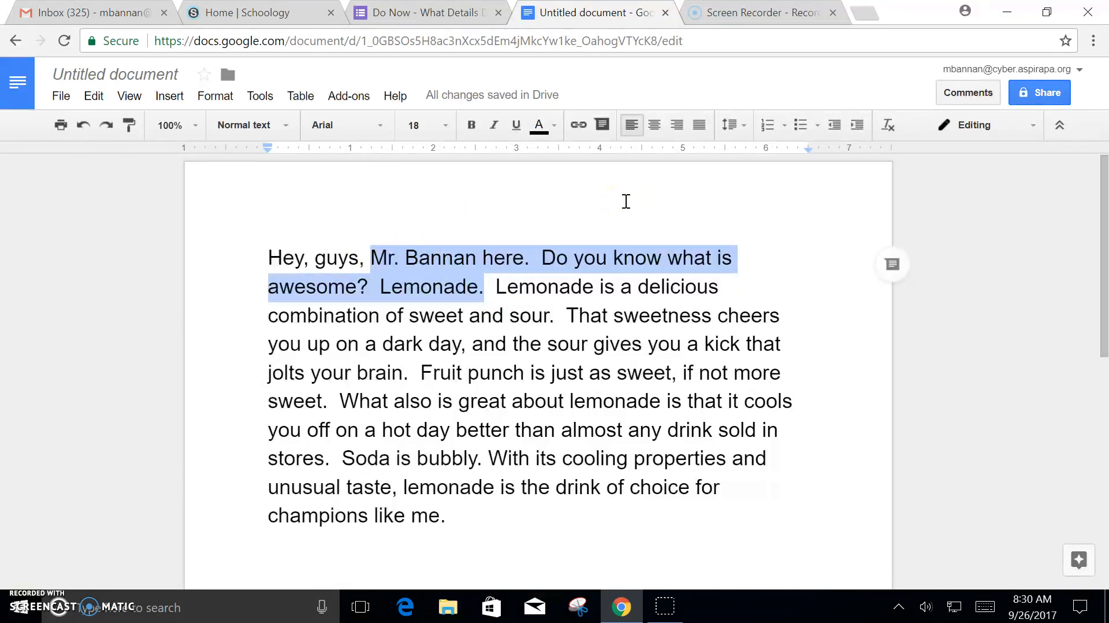
pyautogui.click(552, 132)
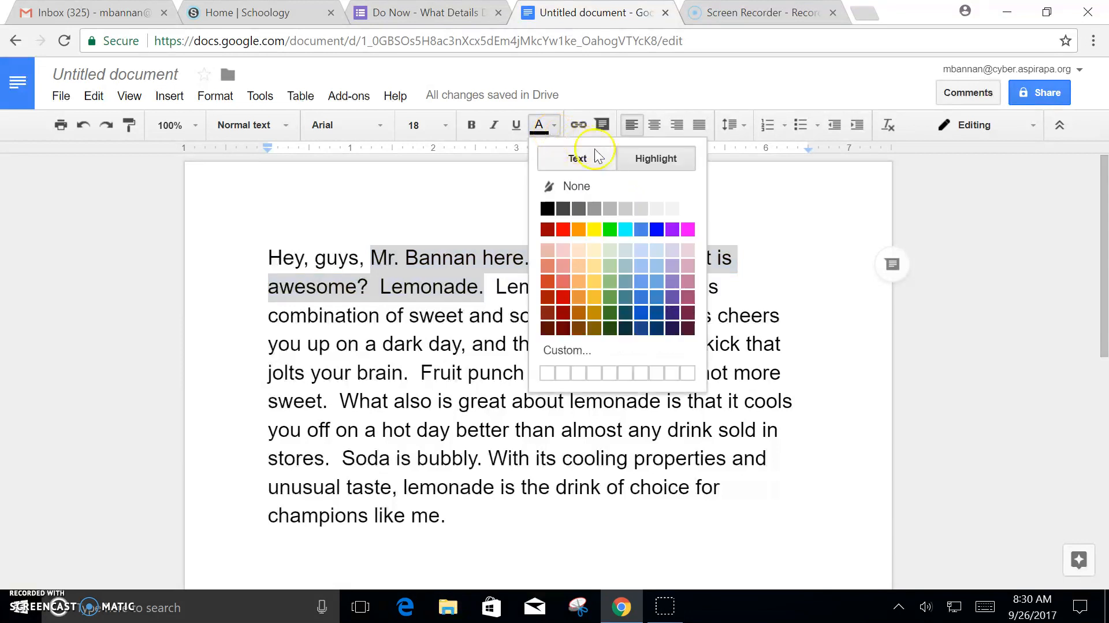
pyautogui.click(568, 273)
pyautogui.click(595, 361)
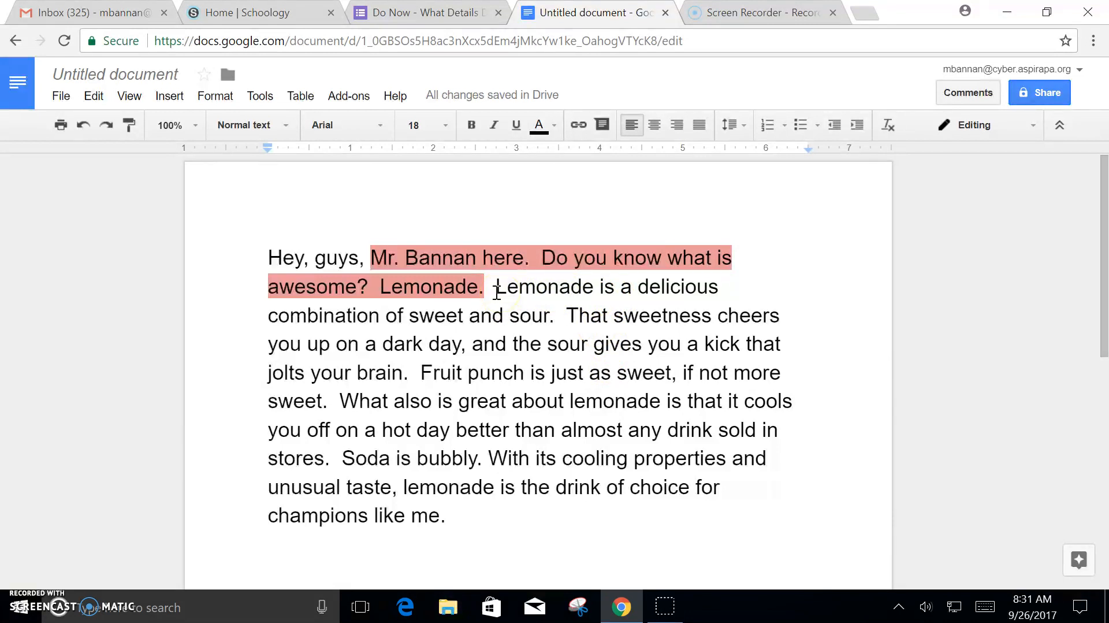
# Step: Highlight 'Lemonade is a delicious combination' through 'jolts your brain.' in light yellow 2
pyautogui.click(496, 290)
pyautogui.moveTo(496, 289); pyautogui.dragTo(430, 380)
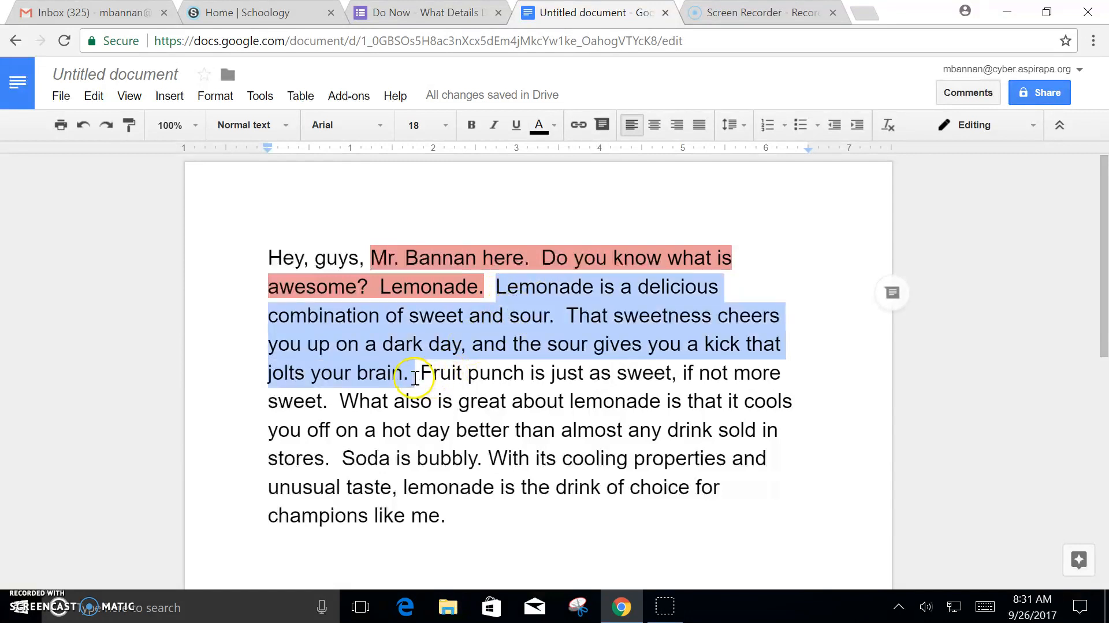
pyautogui.moveTo(494, 292); pyautogui.dragTo(413, 372)
pyautogui.click(555, 126)
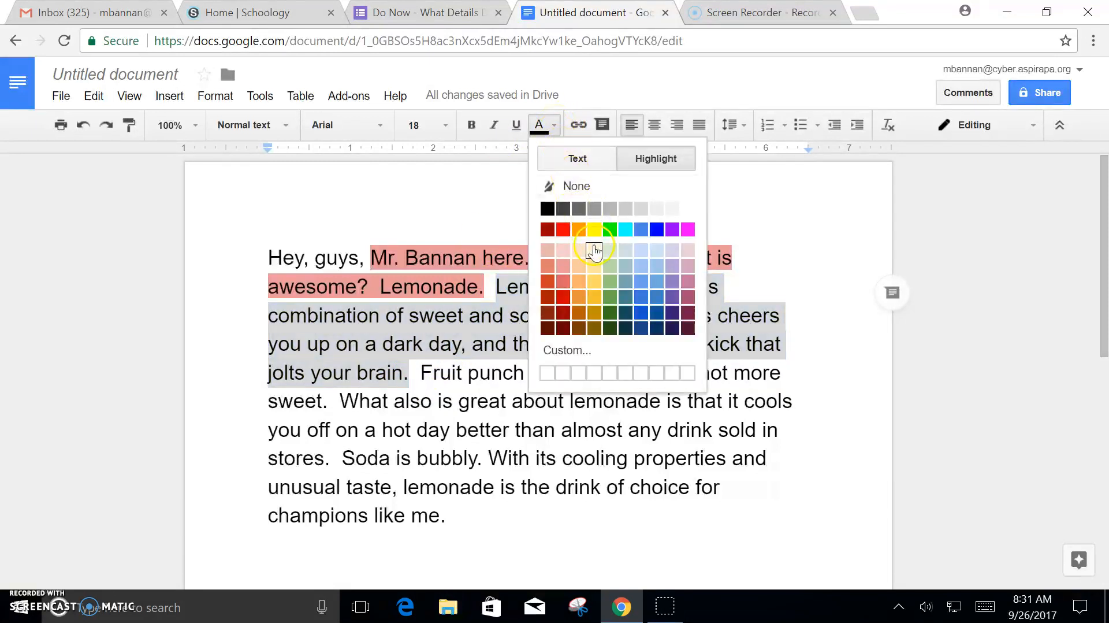
pyautogui.click(647, 162)
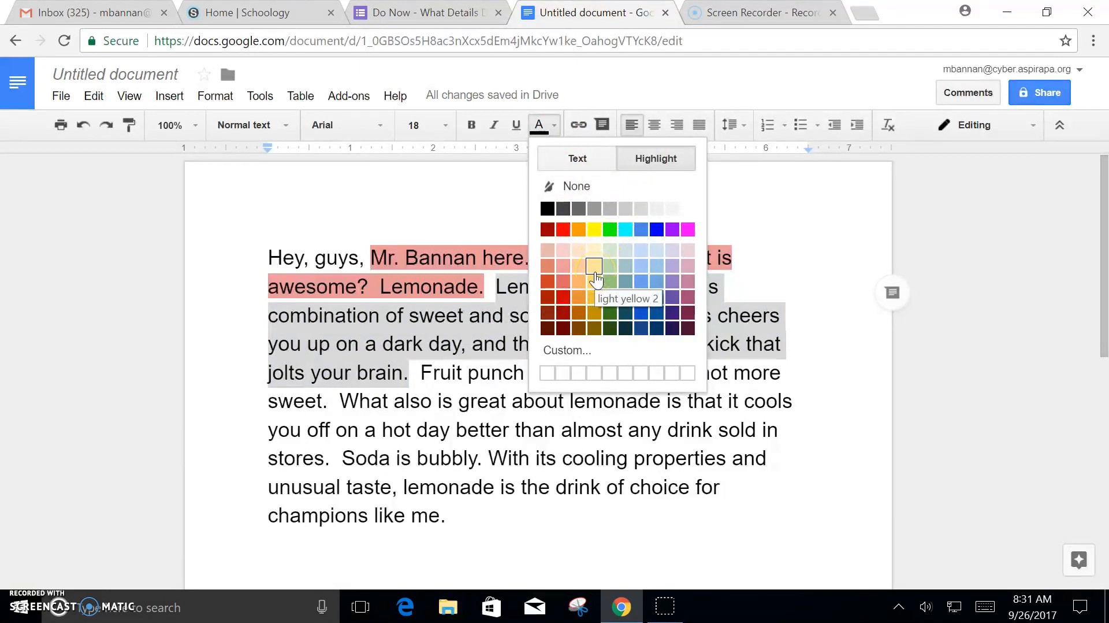
pyautogui.click(594, 271)
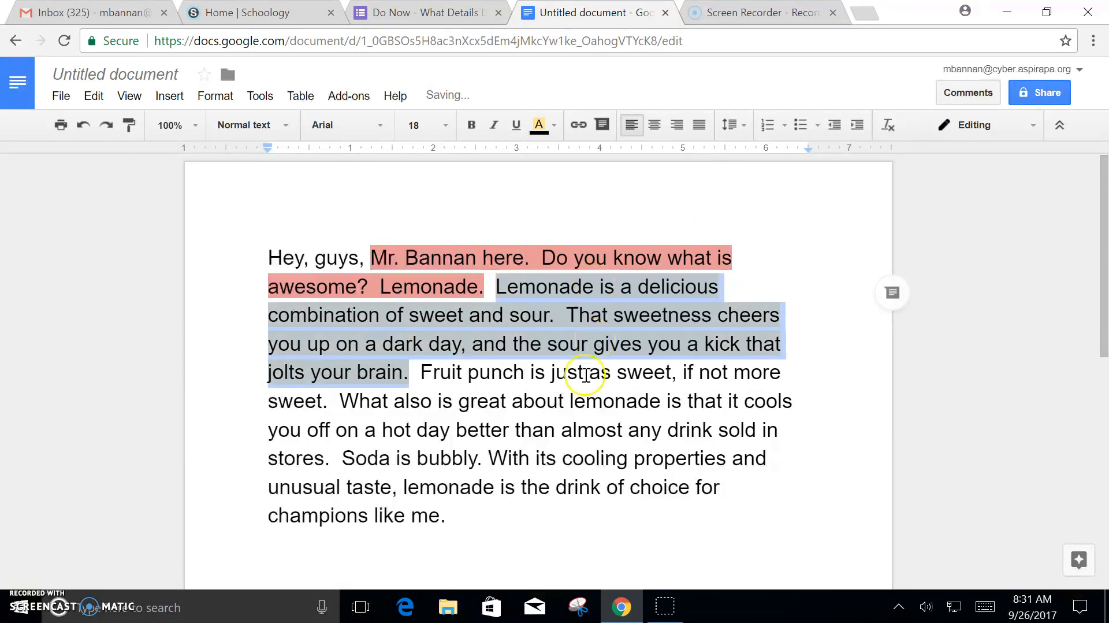
pyautogui.click(550, 477)
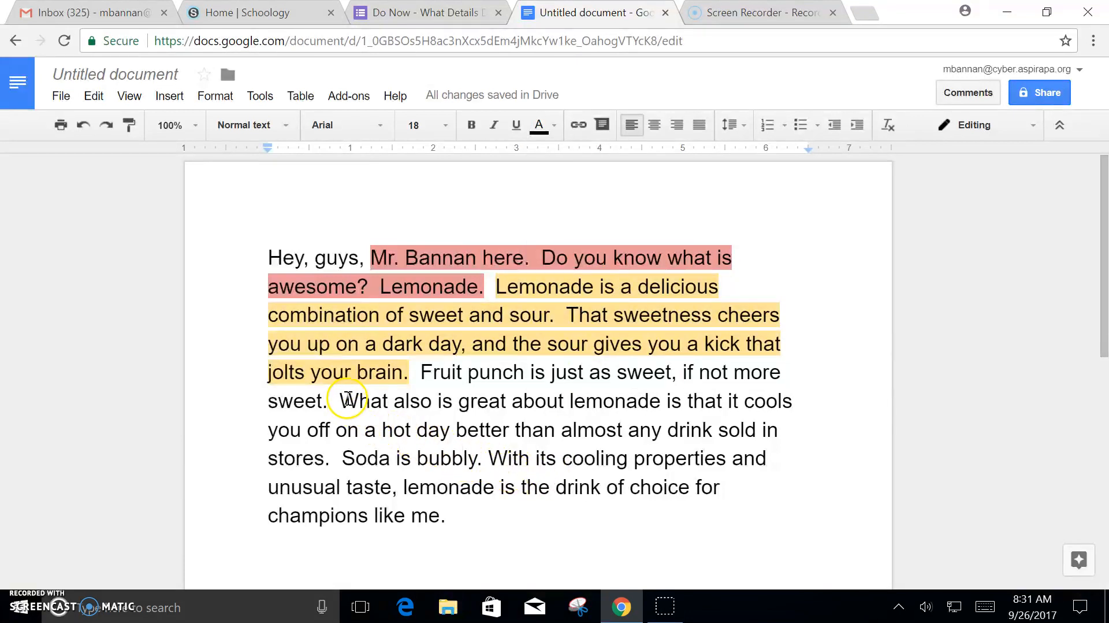
# Step: Select the 'What also is great about lemonade' sentence and colour its lettering light yellow
pyautogui.moveTo(345, 400); pyautogui.dragTo(335, 464)
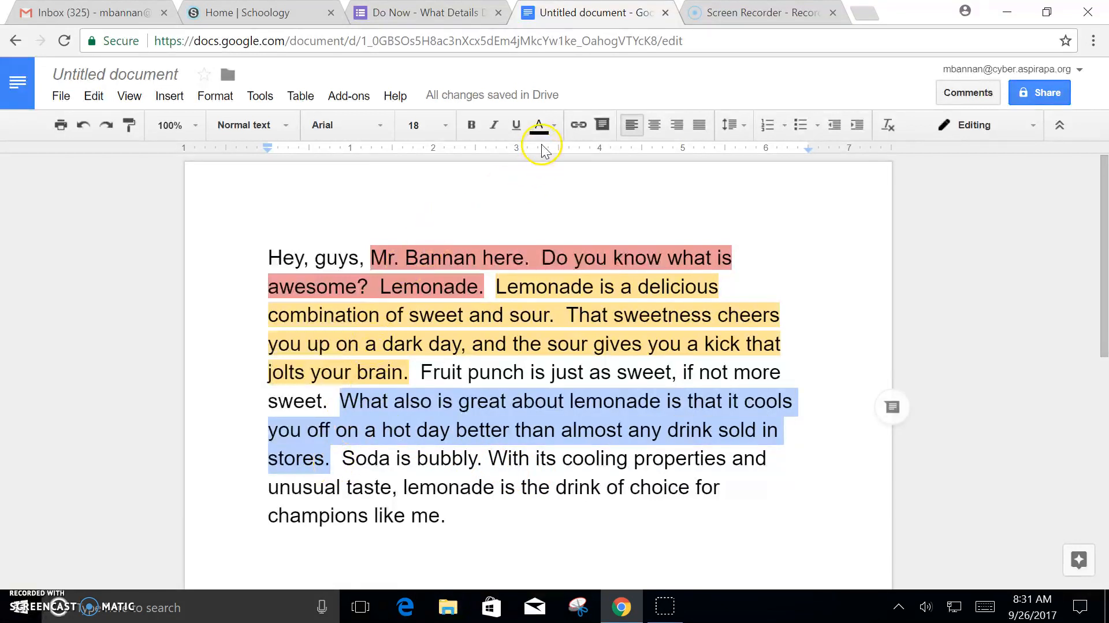
pyautogui.click(555, 125)
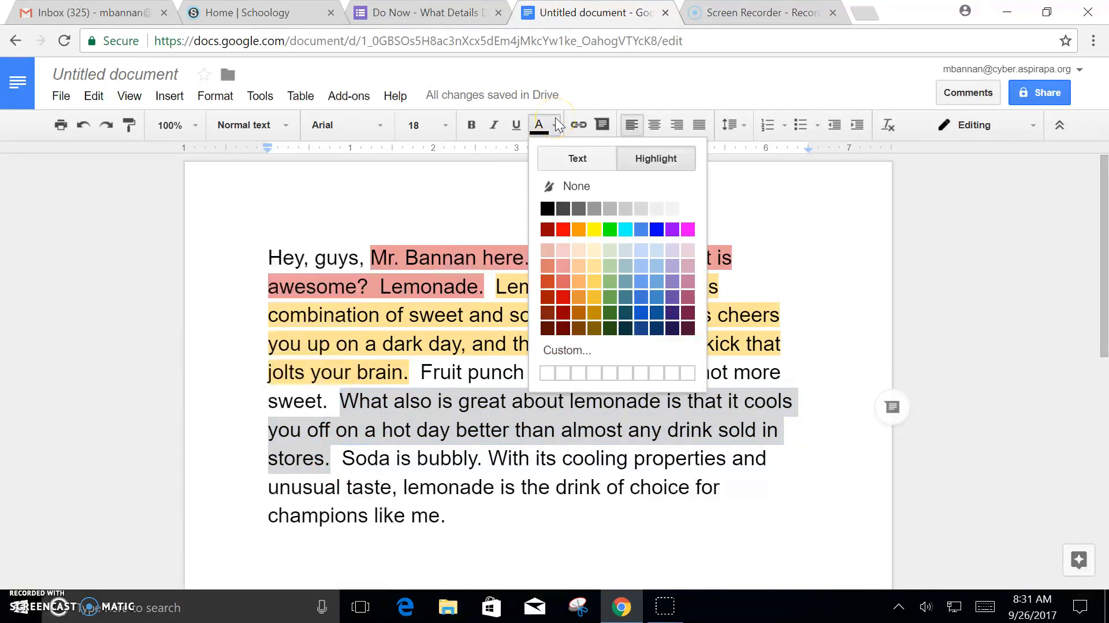
pyautogui.click(599, 162)
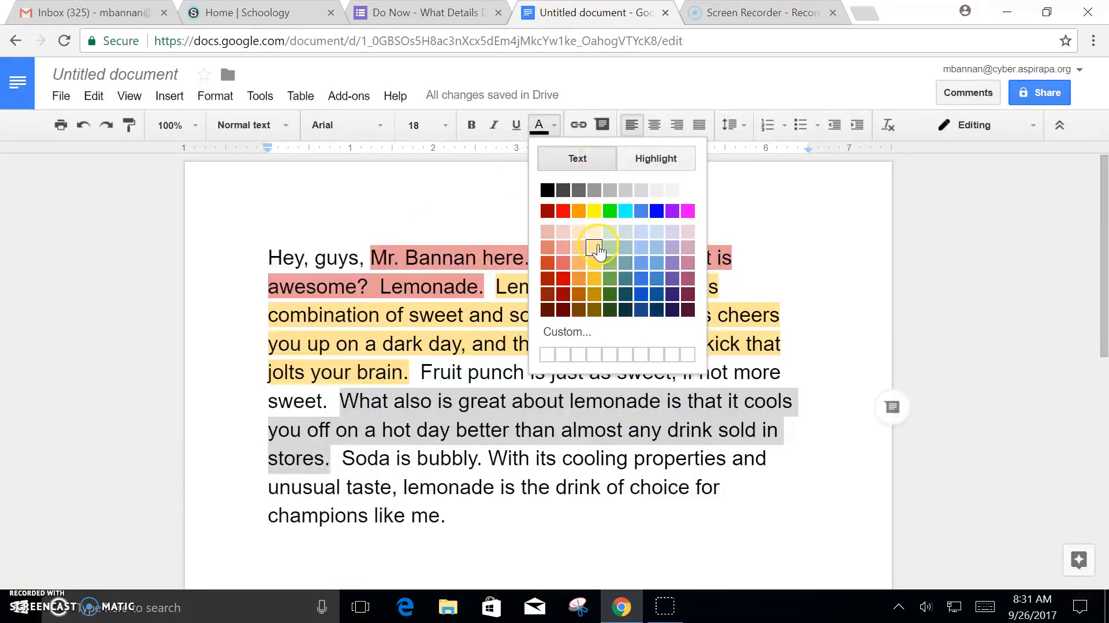
pyautogui.click(594, 248)
pyautogui.click(559, 437)
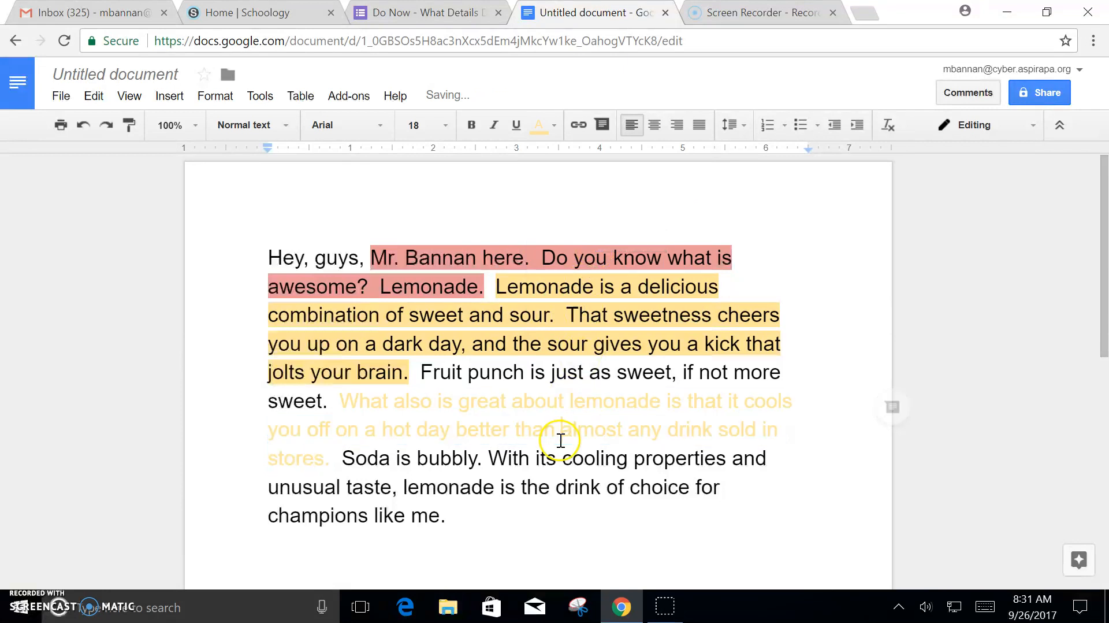
pyautogui.click(330, 461)
# Step: Set that sentence's lettering back to black and give it the description's light yellow highlight
pyautogui.moveTo(330, 461); pyautogui.dragTo(345, 399)
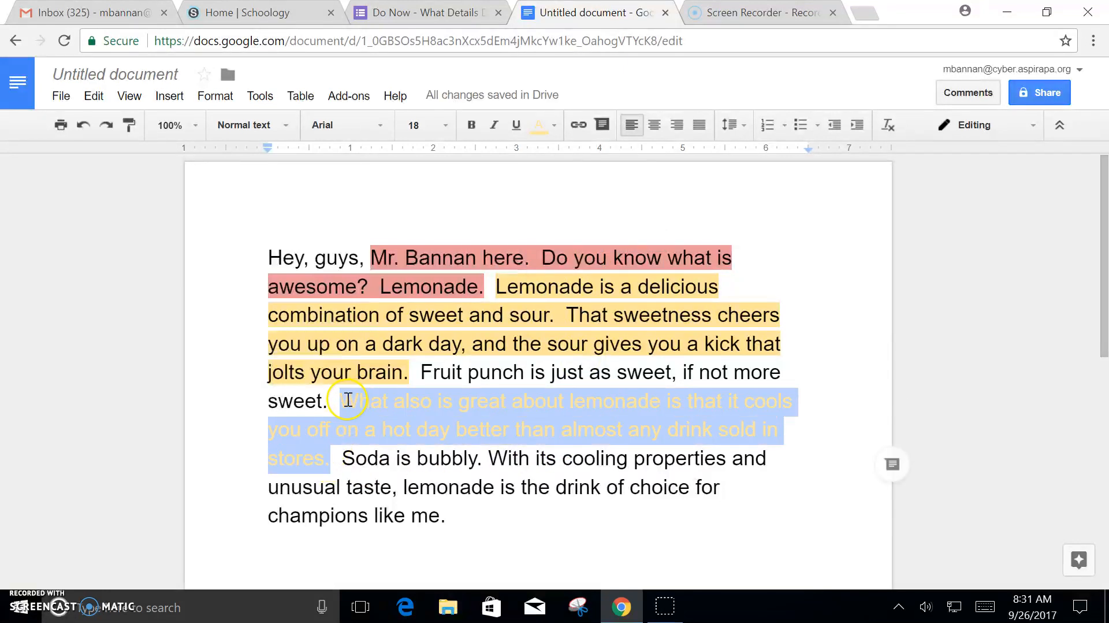
pyautogui.click(553, 125)
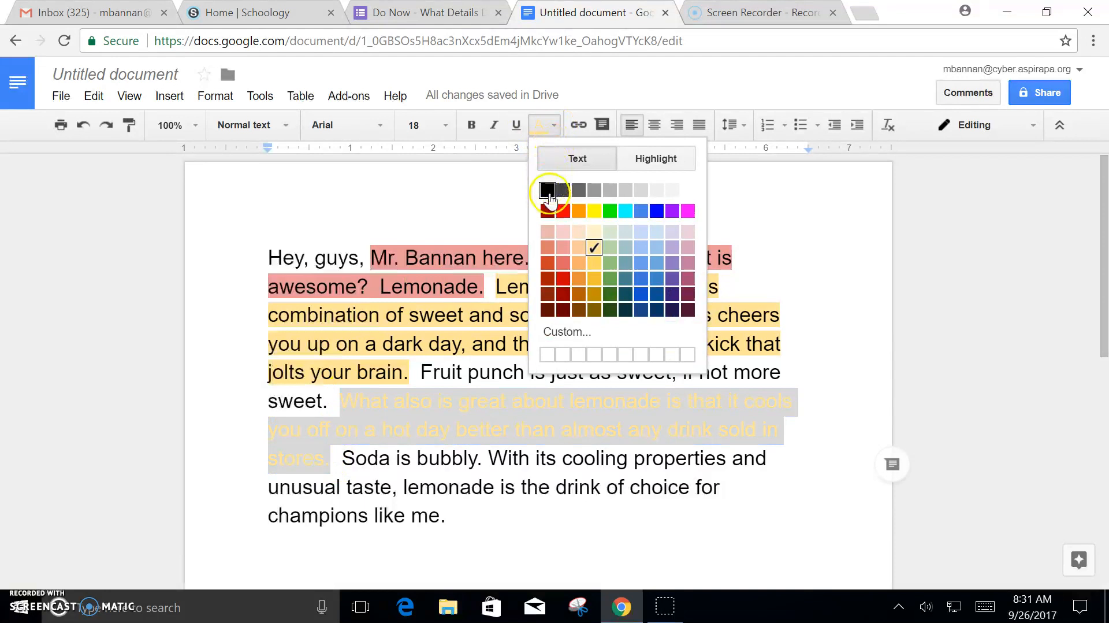
pyautogui.click(547, 192)
pyautogui.click(553, 125)
pyautogui.click(662, 165)
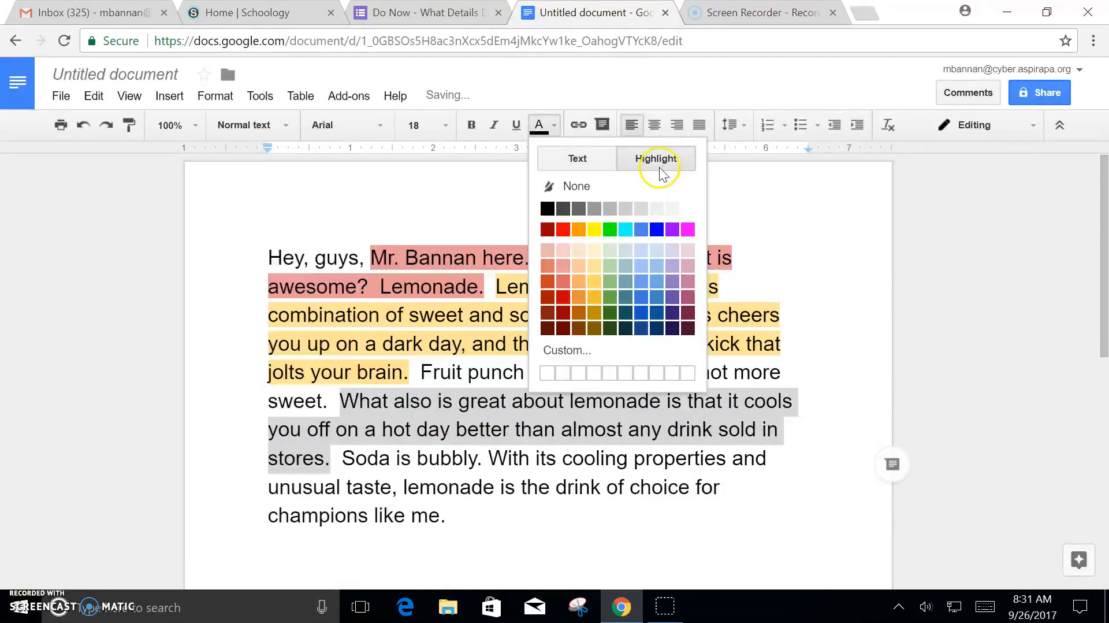
pyautogui.click(594, 271)
pyautogui.click(399, 454)
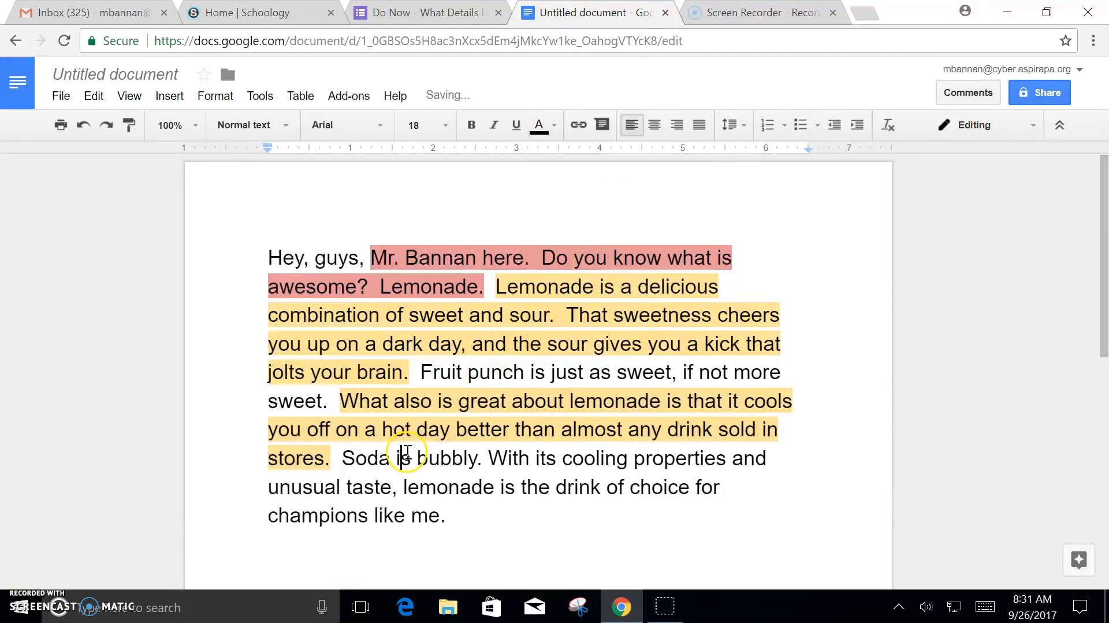
# Step: Highlight the closing sentence, 'With its cooling properties' through 'champions like me.', in light red 2
pyautogui.click(495, 469)
pyautogui.moveTo(495, 469); pyautogui.dragTo(480, 510)
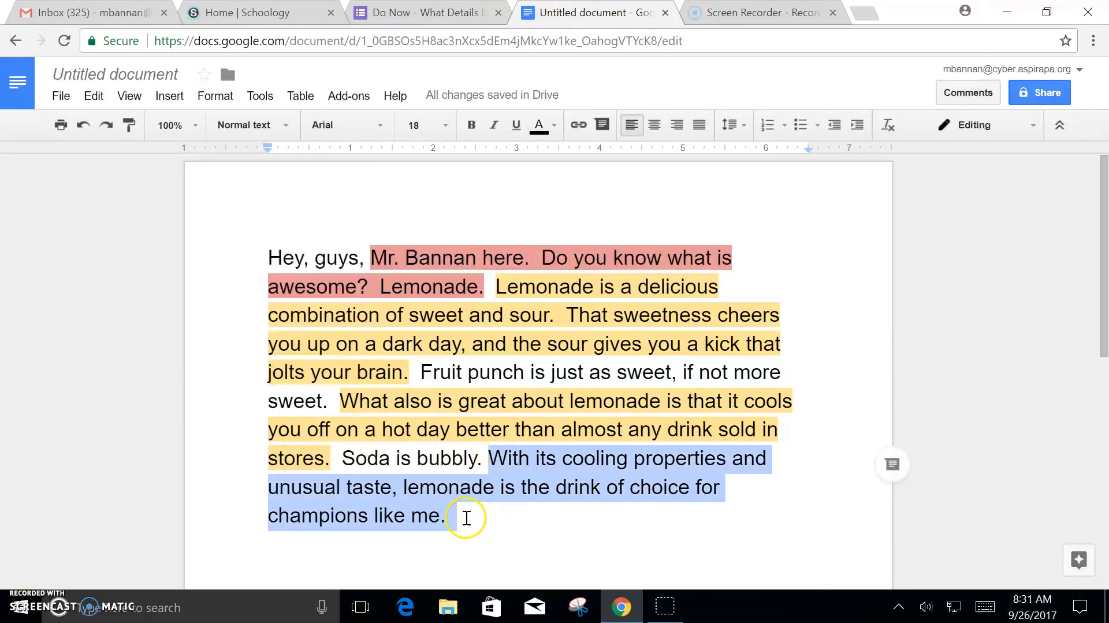
pyautogui.click(556, 127)
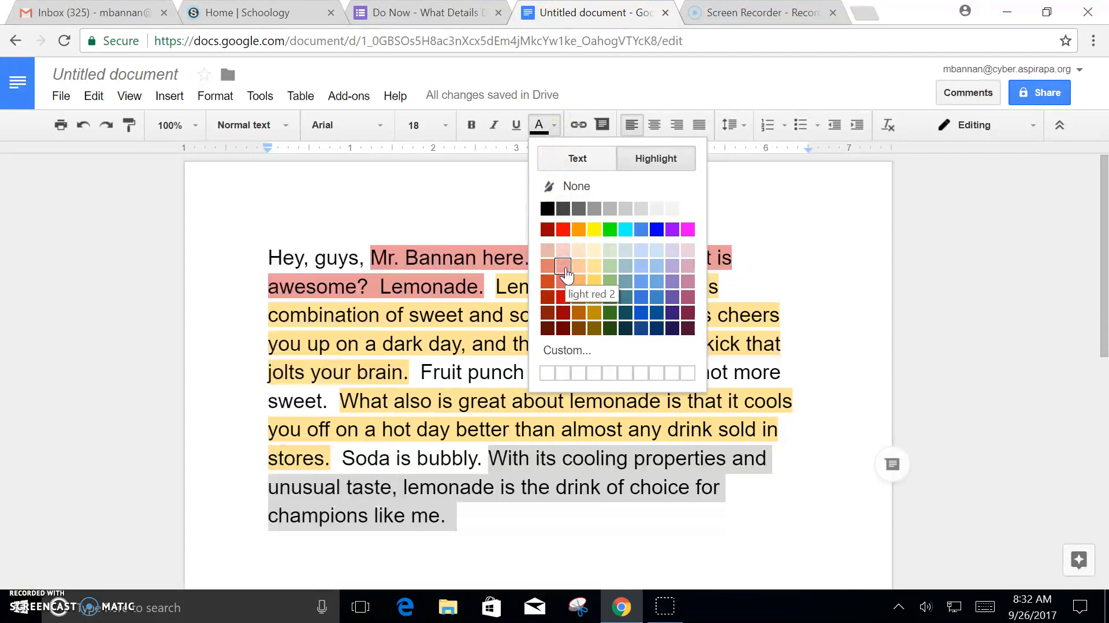
pyautogui.click(566, 274)
pyautogui.click(497, 572)
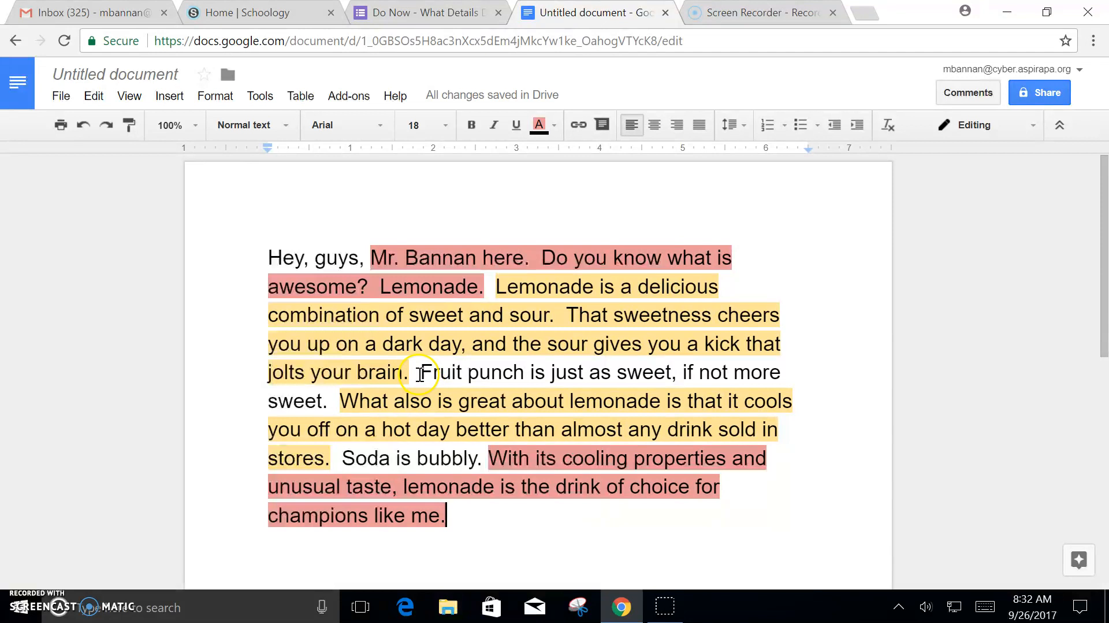
# Step: Select the sentence 'Fruit punch is just as sweet, if not more sweet.'
pyautogui.click(421, 374)
pyautogui.moveTo(420, 374); pyautogui.dragTo(331, 401)
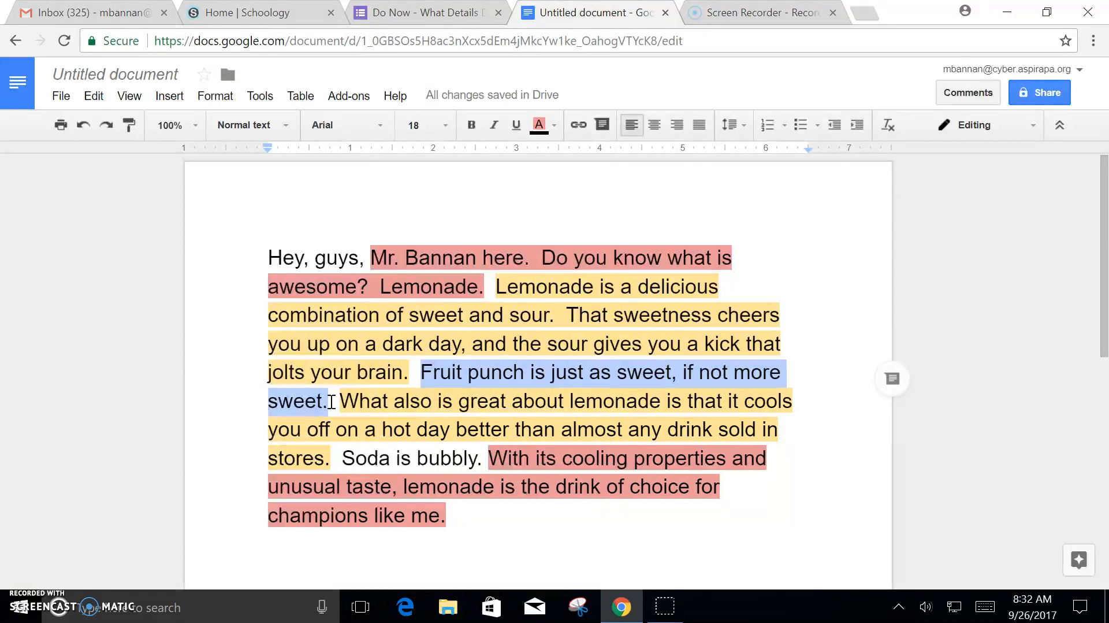
pyautogui.click(421, 371)
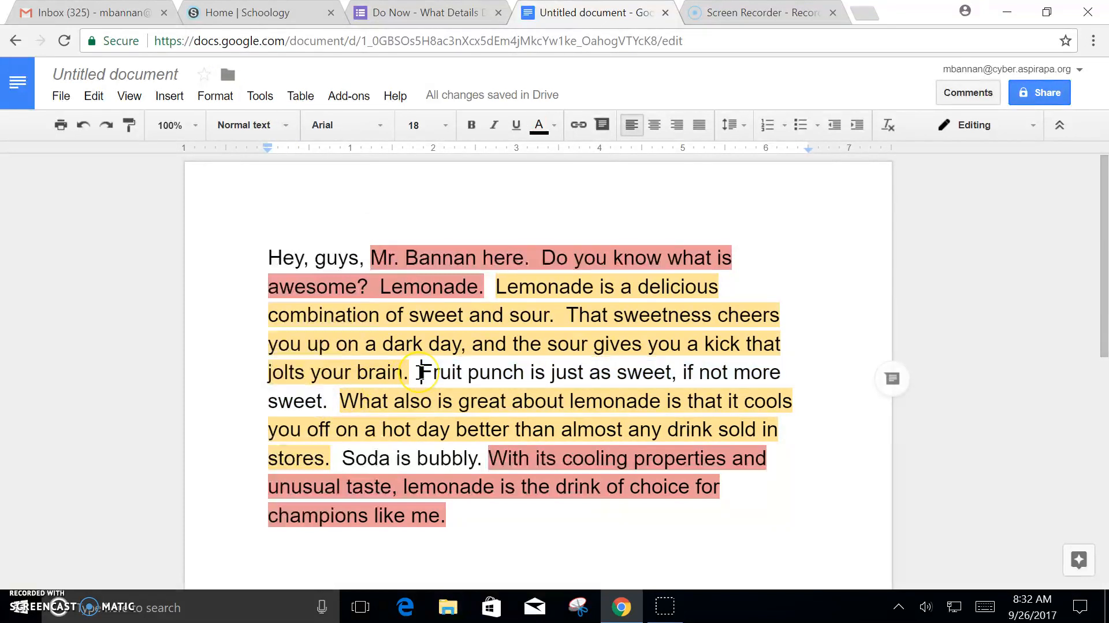
pyautogui.moveTo(421, 372); pyautogui.dragTo(330, 405)
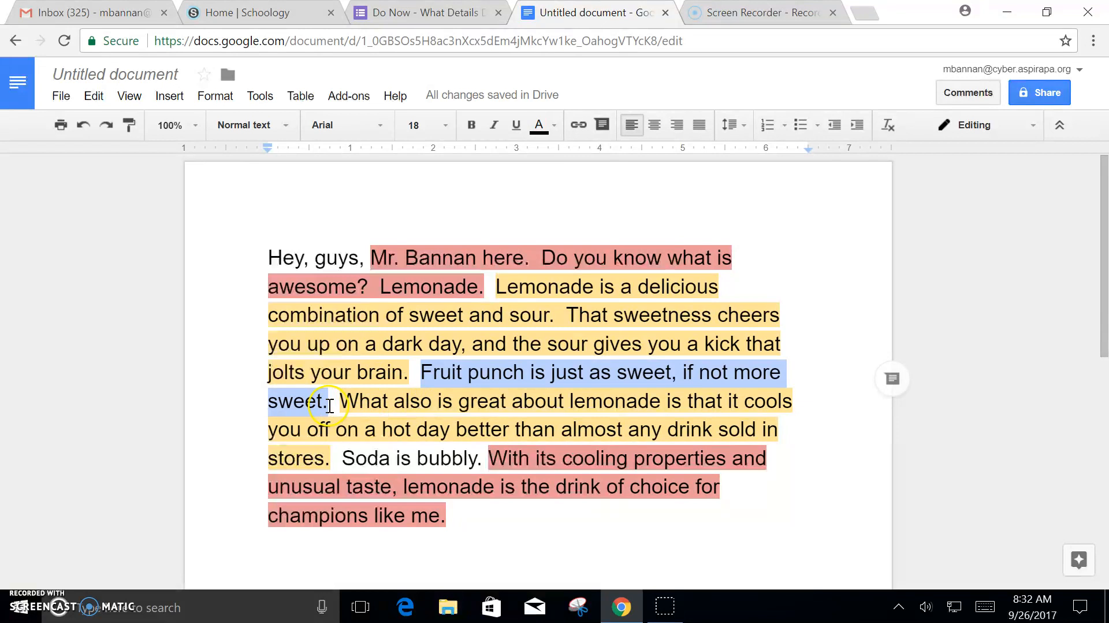
pyautogui.click(407, 371)
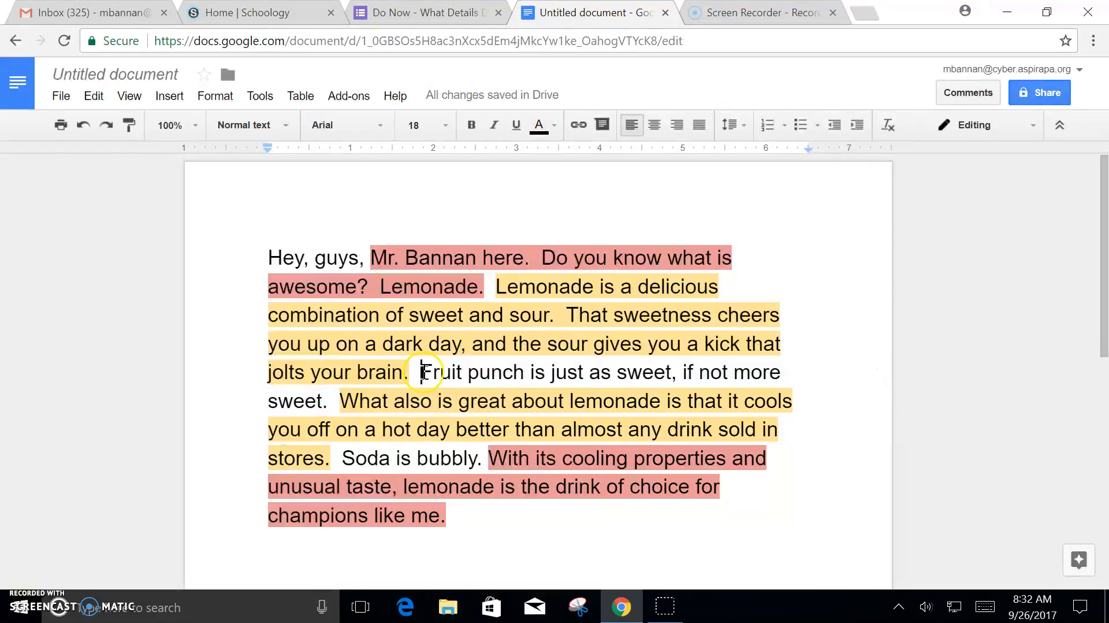
pyautogui.click(415, 370)
pyautogui.moveTo(417, 366); pyautogui.dragTo(327, 402)
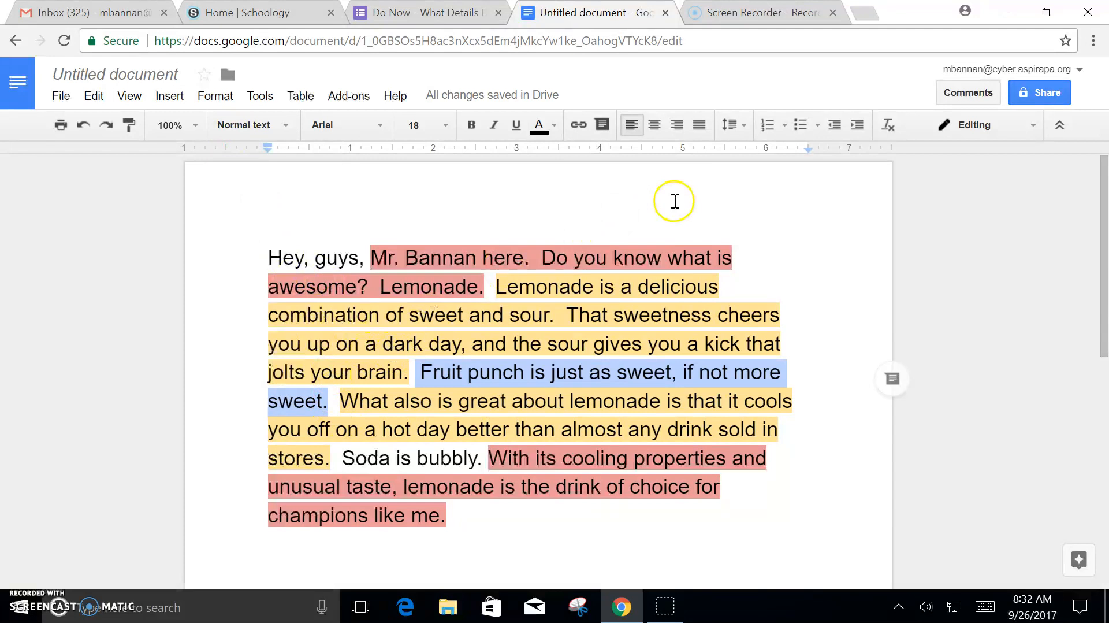
# Step: Apply Format > Strikethrough to the selected fruit punch sentence
pyautogui.click(222, 99)
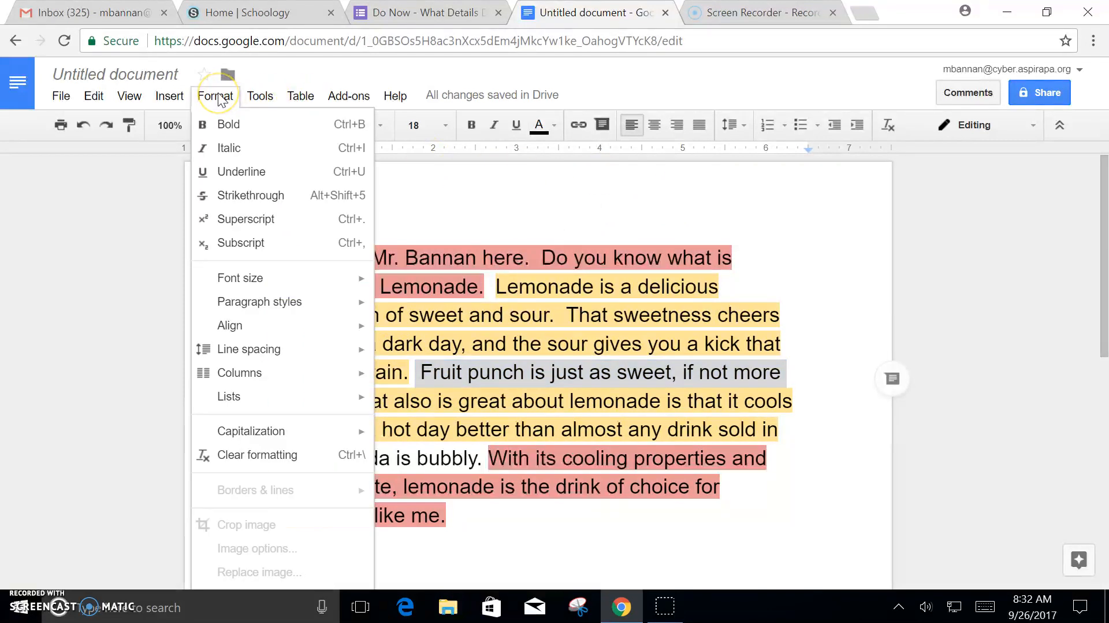
pyautogui.click(220, 99)
pyautogui.click(220, 99)
pyautogui.click(265, 204)
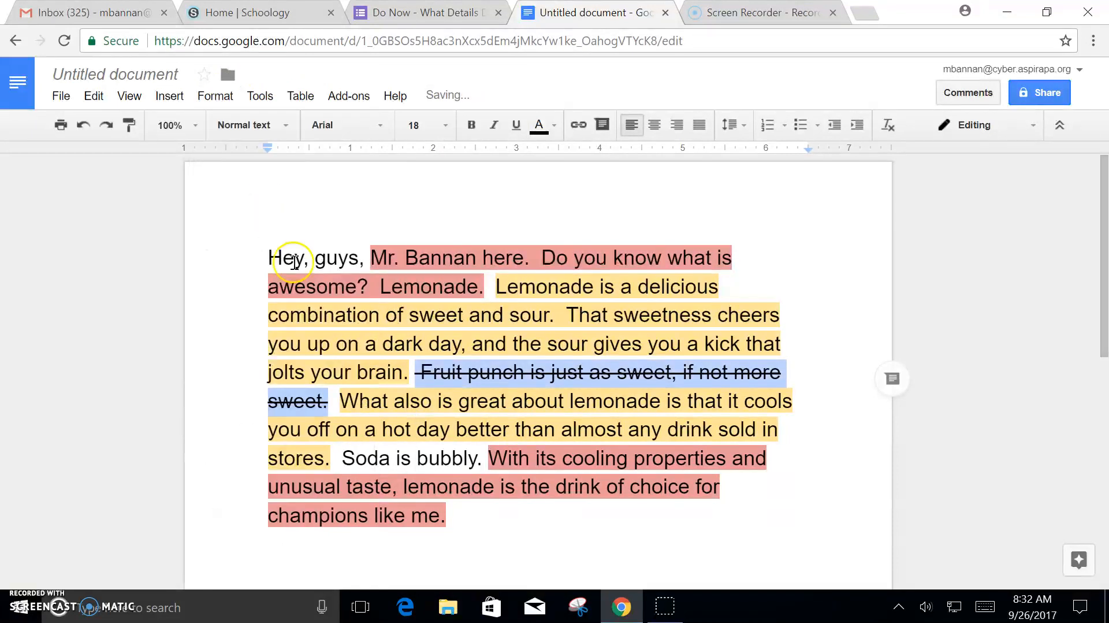
pyautogui.click(592, 563)
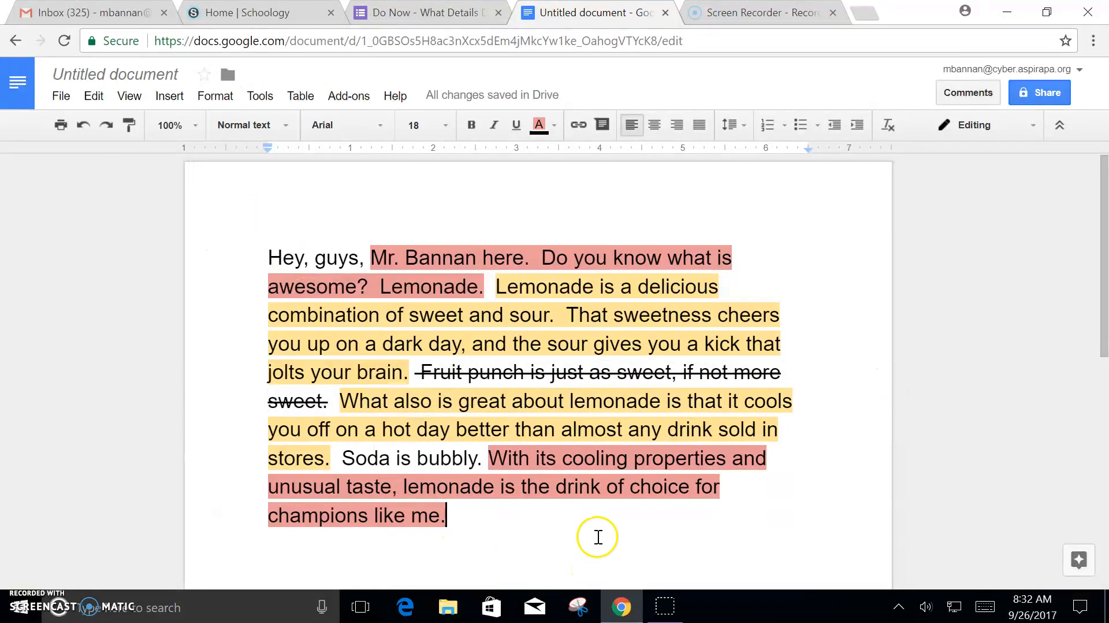
pyautogui.click(425, 488)
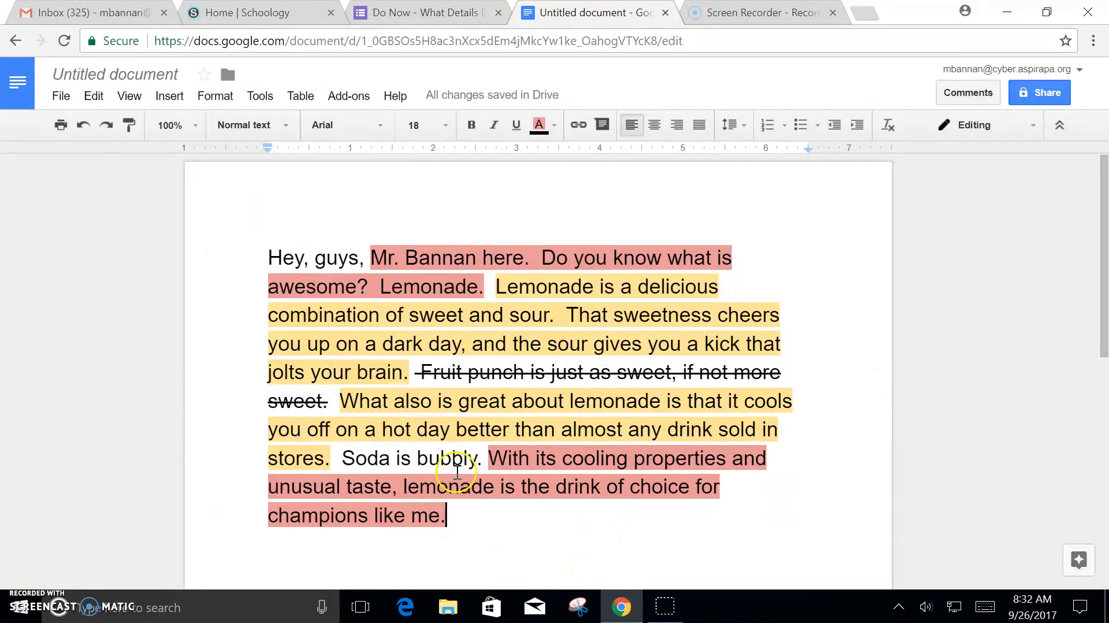
# Step: Strike through 'Soda is bubbly.' using Format > Strikethrough
pyautogui.moveTo(483, 458); pyautogui.dragTo(345, 460)
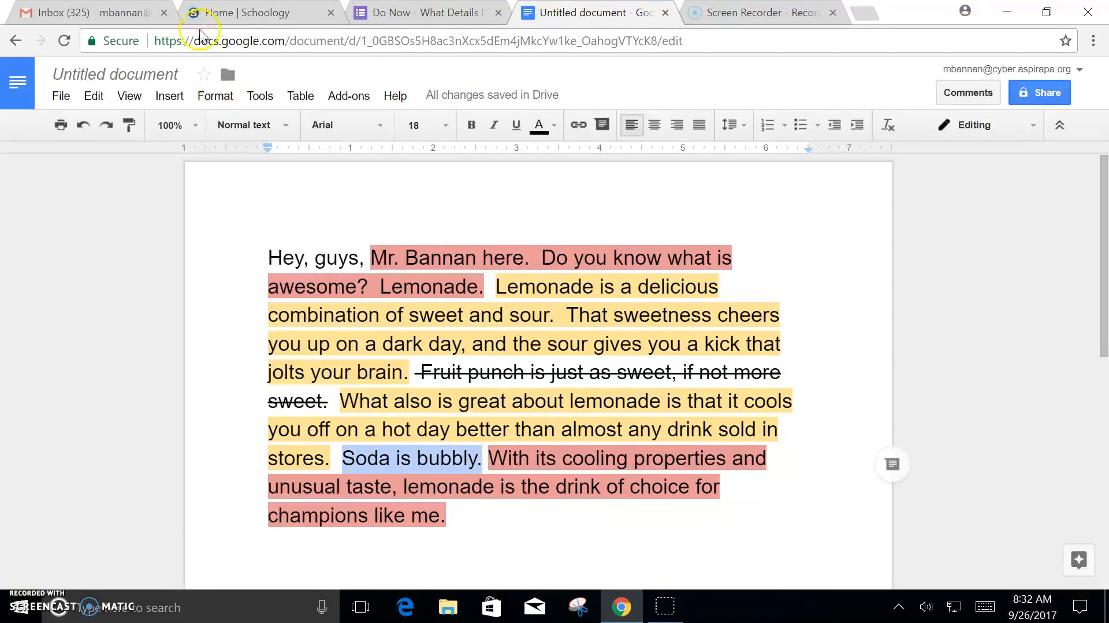
pyautogui.click(202, 101)
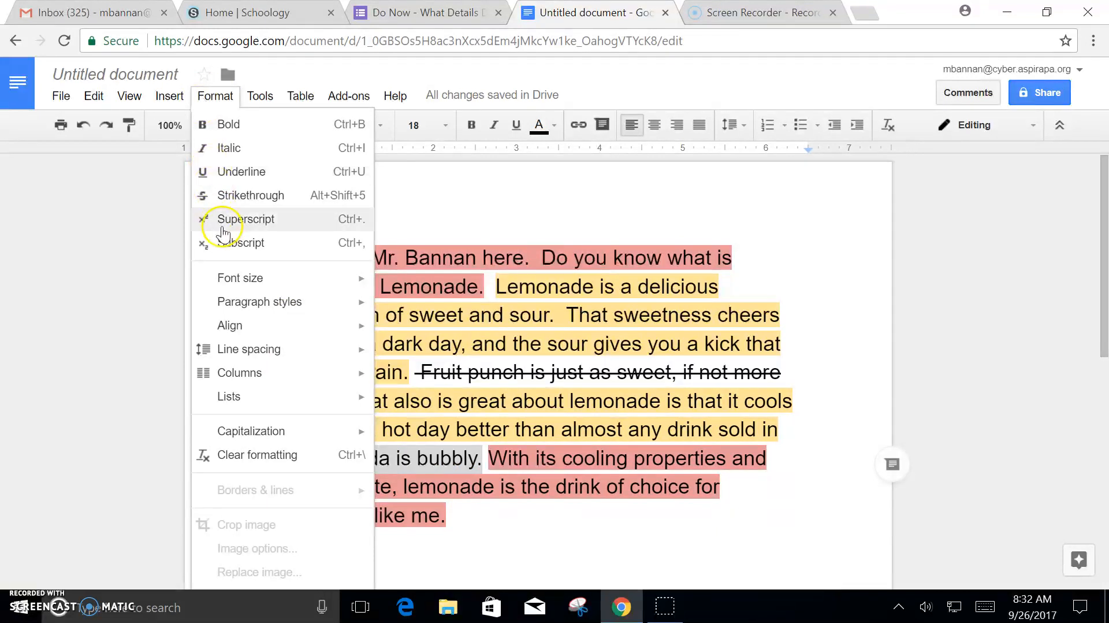
pyautogui.click(237, 202)
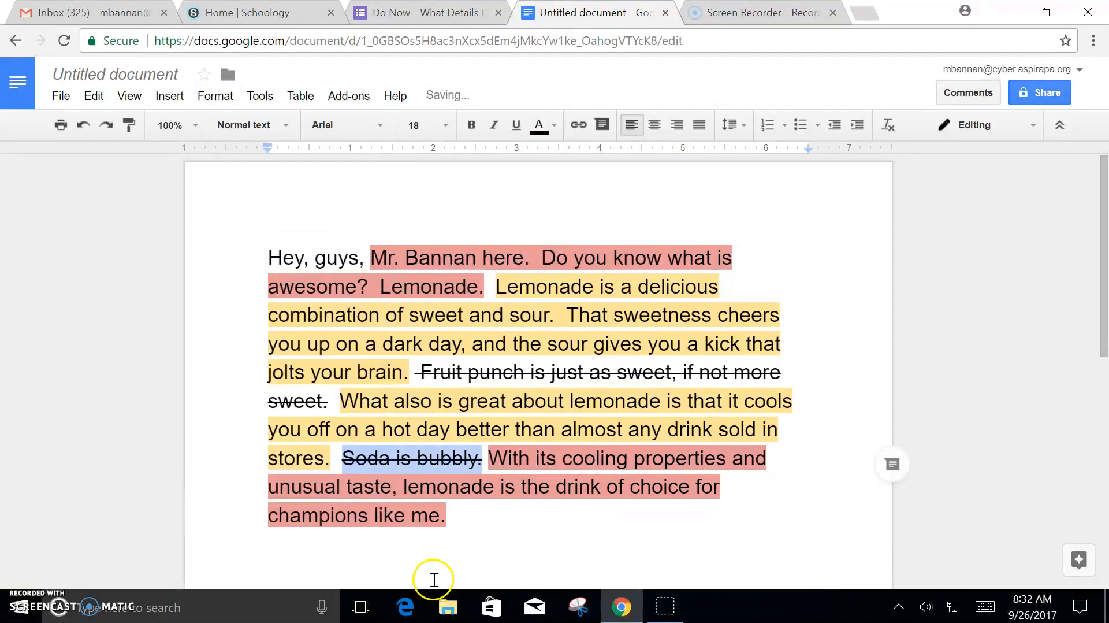
pyautogui.click(517, 540)
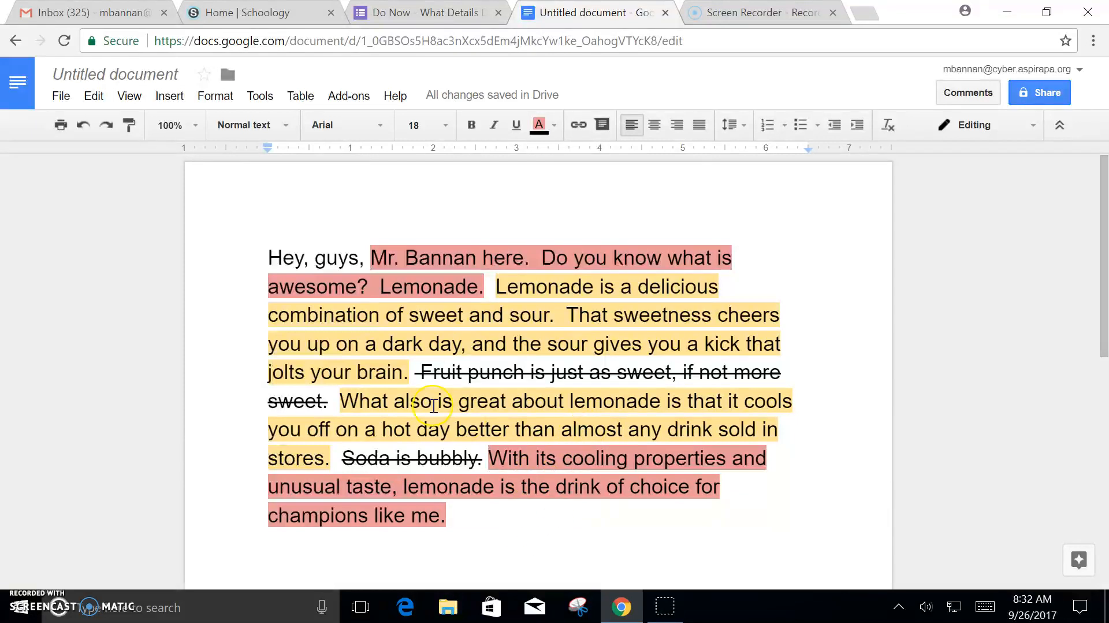
# Step: Set the opening greeting sentence's highlight to None
pyautogui.moveTo(269, 258); pyautogui.dragTo(531, 251)
pyautogui.click(539, 124)
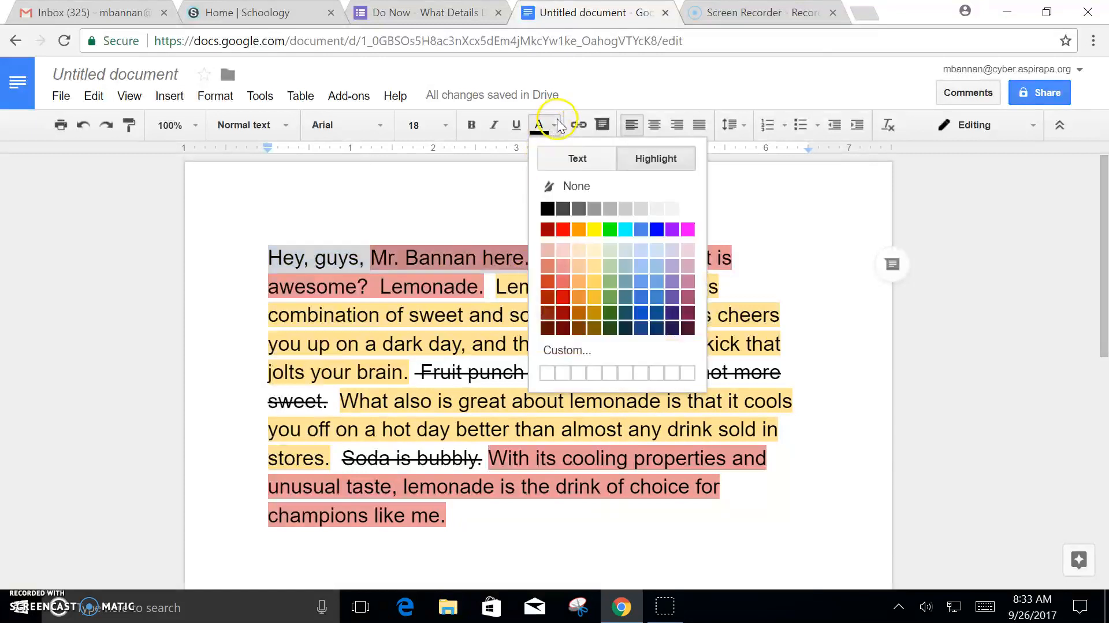
pyautogui.click(655, 158)
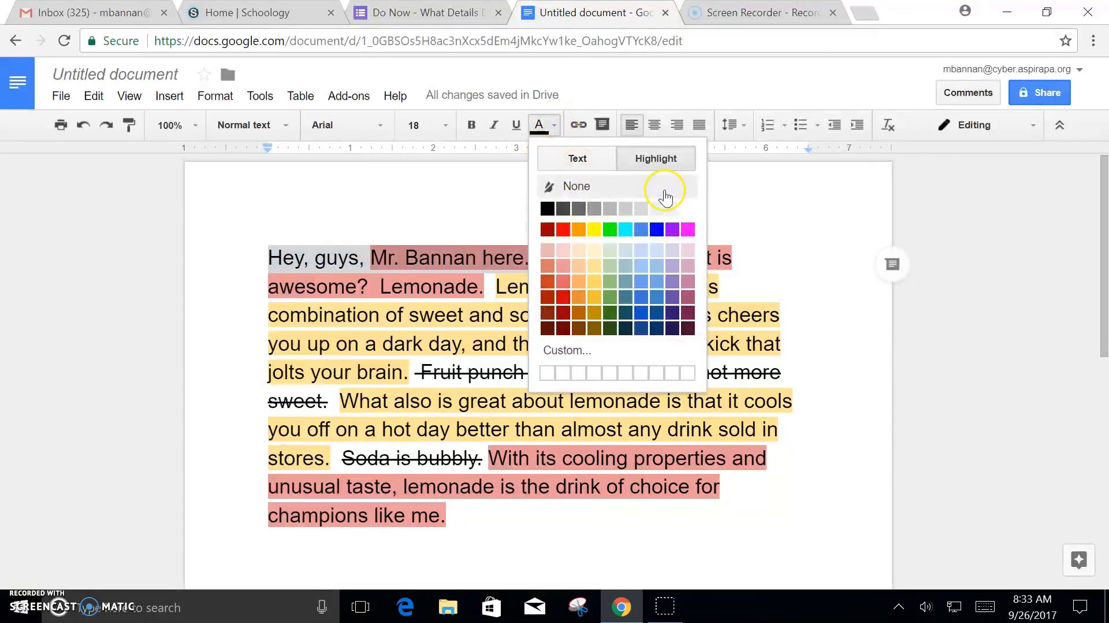
pyautogui.click(601, 187)
# Step: Apply Format > Strikethrough to the greeting sentence
pyautogui.click(169, 95)
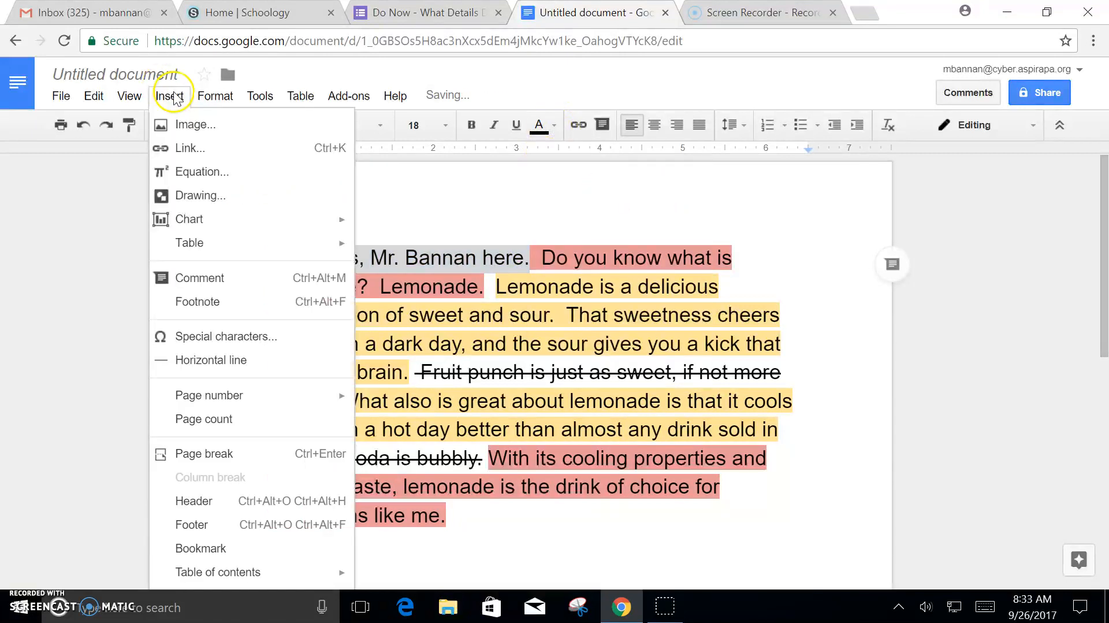
pyautogui.moveTo(211, 97)
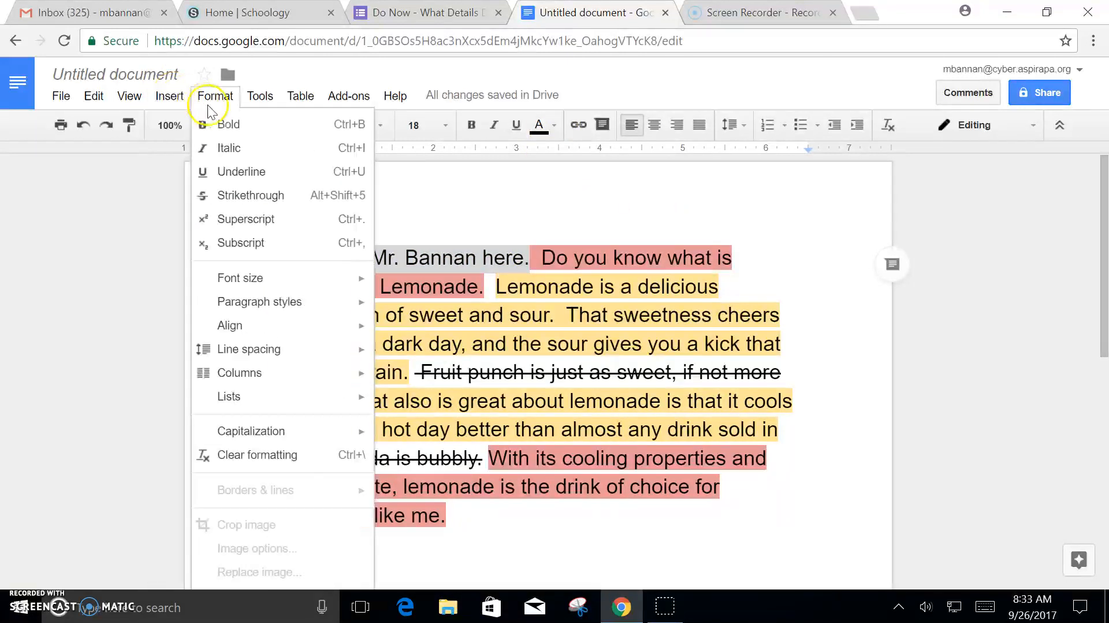
pyautogui.click(254, 195)
pyautogui.click(527, 530)
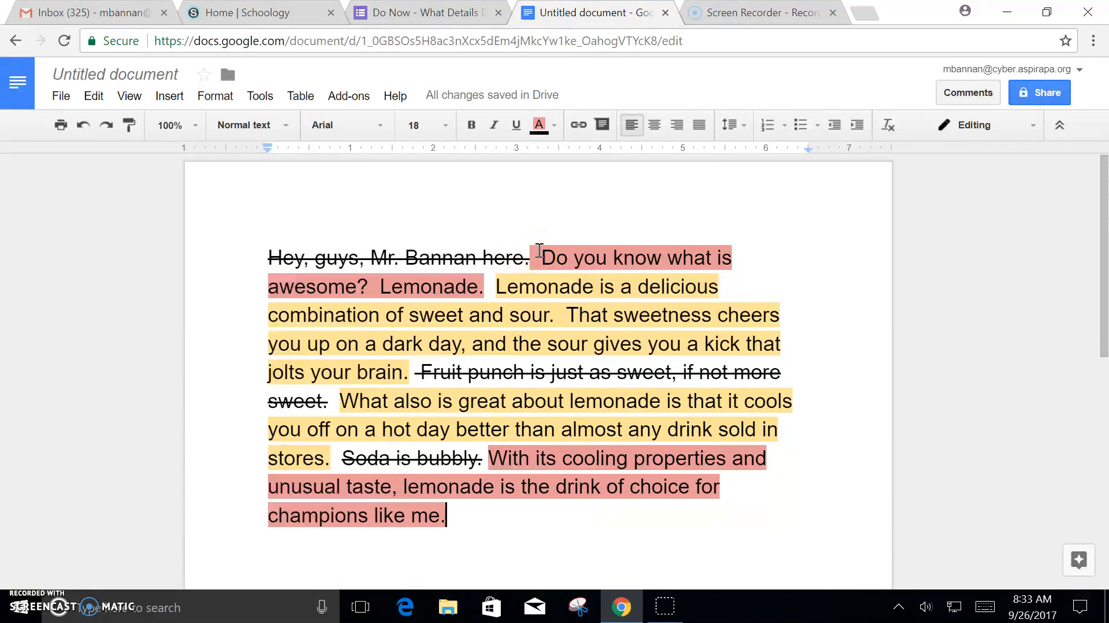
pyautogui.click(543, 254)
pyautogui.moveTo(542, 259); pyautogui.dragTo(488, 289)
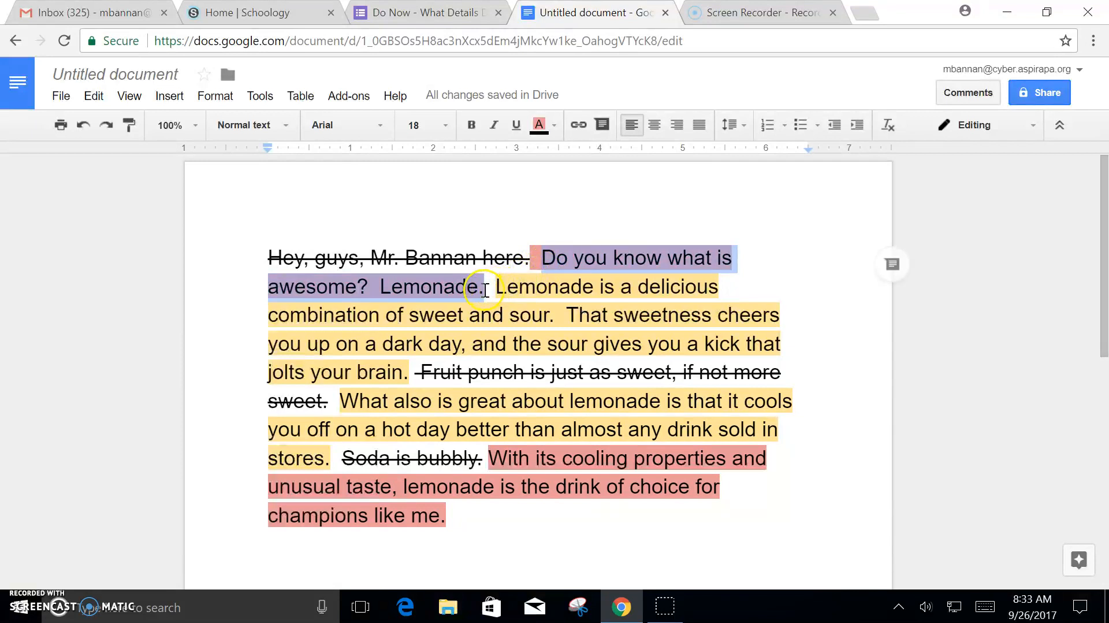
pyautogui.click(487, 288)
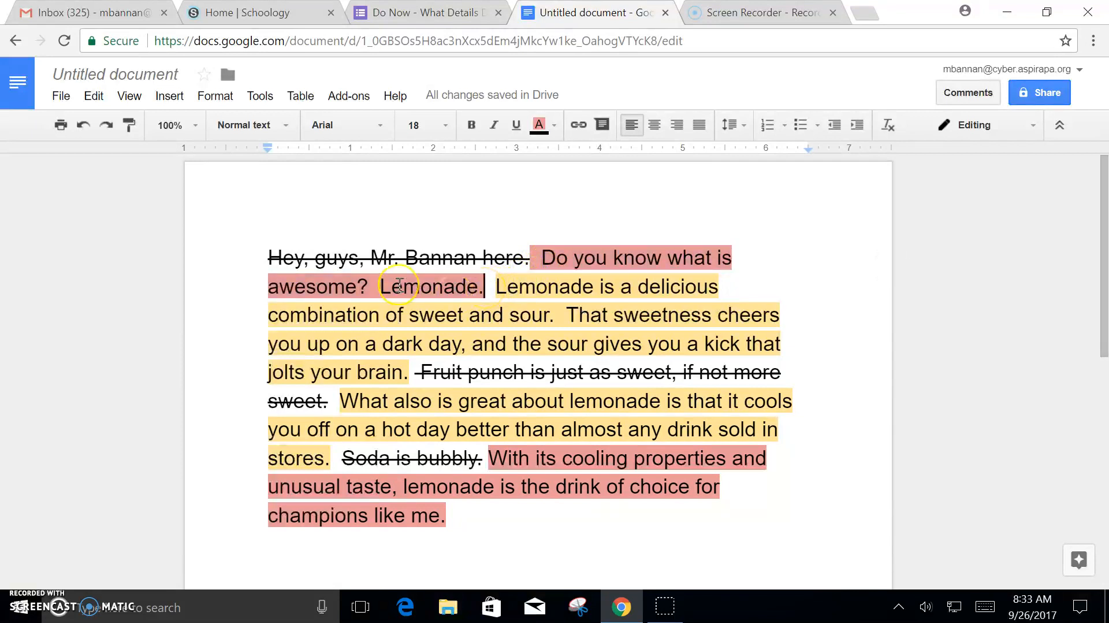